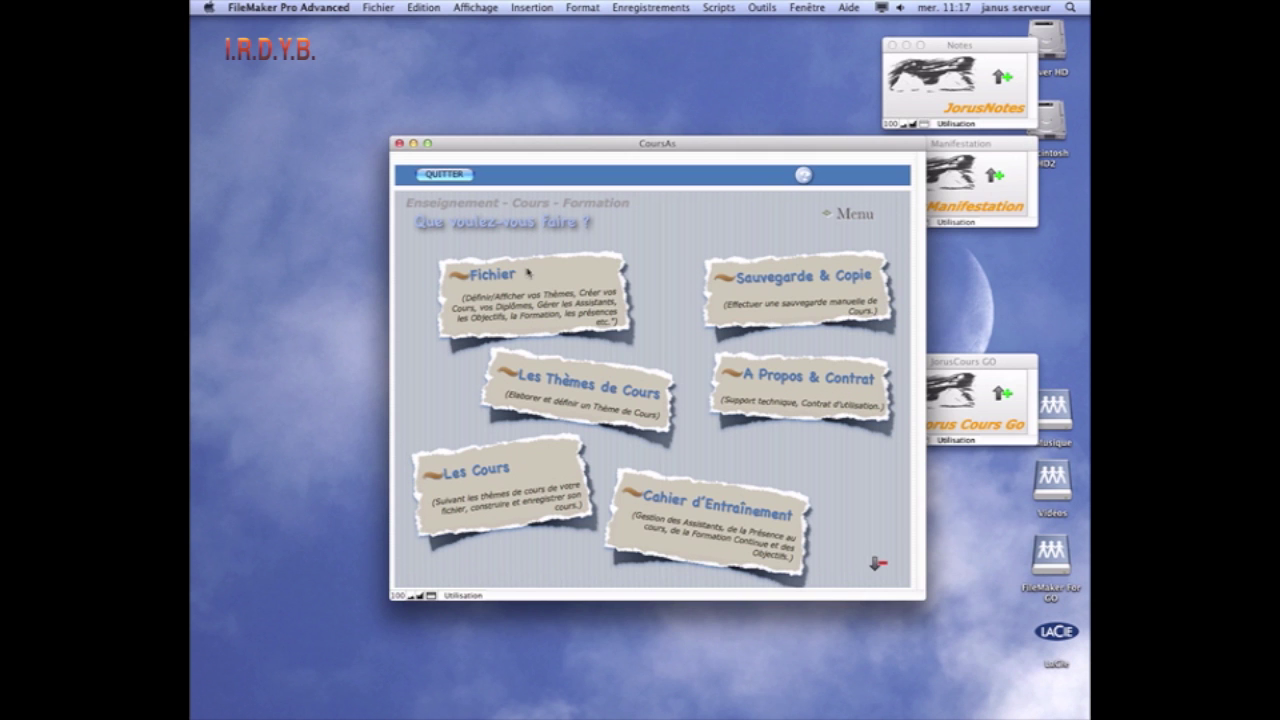
- Create a new course theme record (Thème) from the theme section of the course file
{"action": "left_click", "coordinate": [462, 275]}
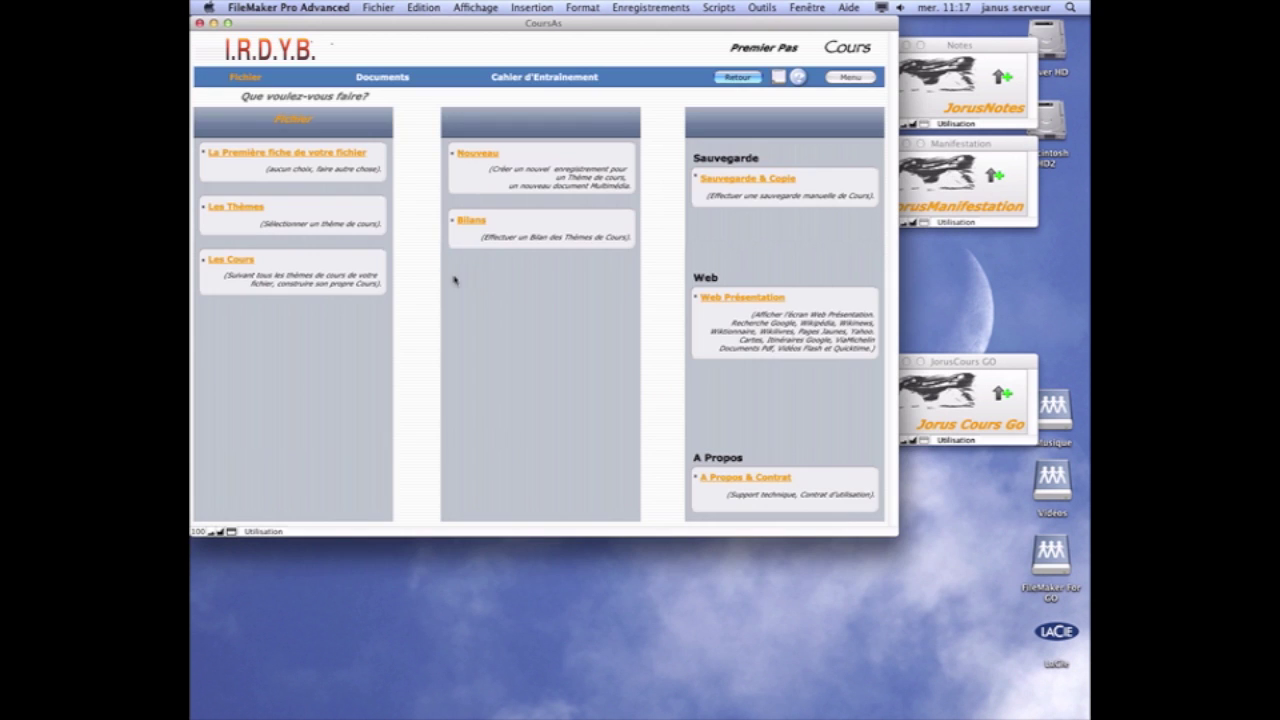
{"action": "left_click", "coordinate": [220, 209]}
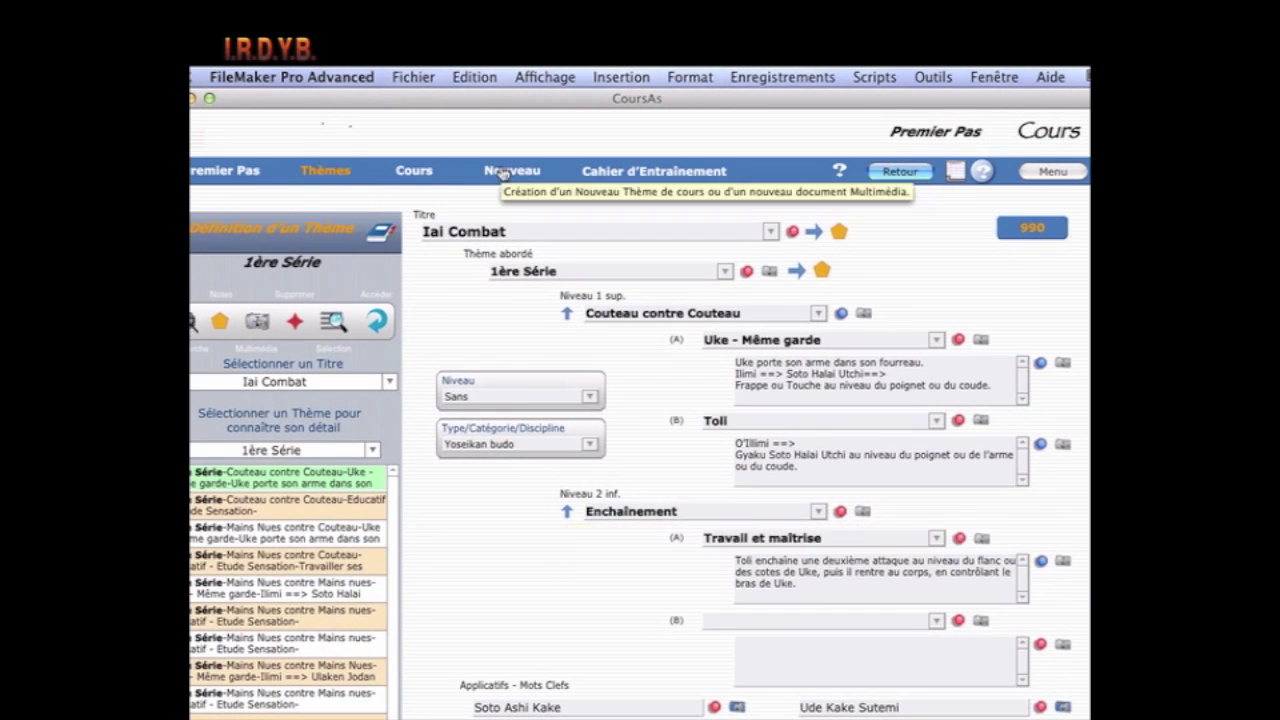
{"action": "left_click", "coordinate": [446, 76]}
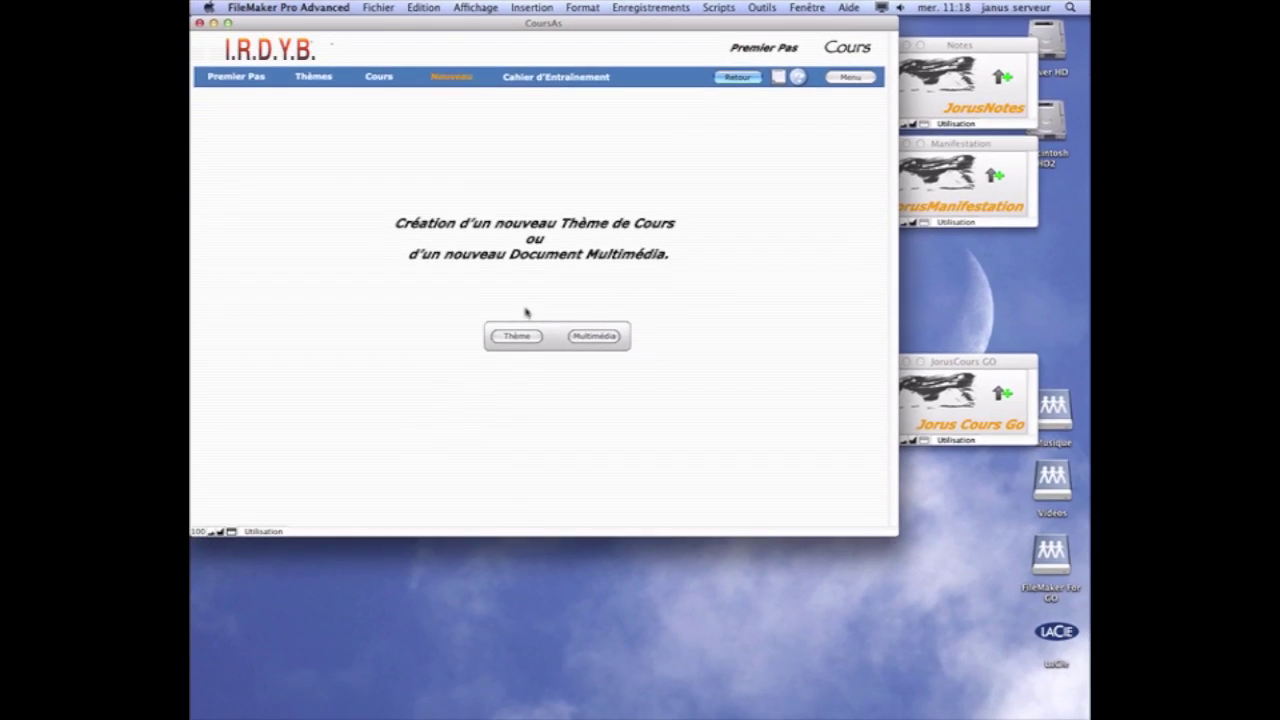
{"action": "left_click", "coordinate": [600, 521]}
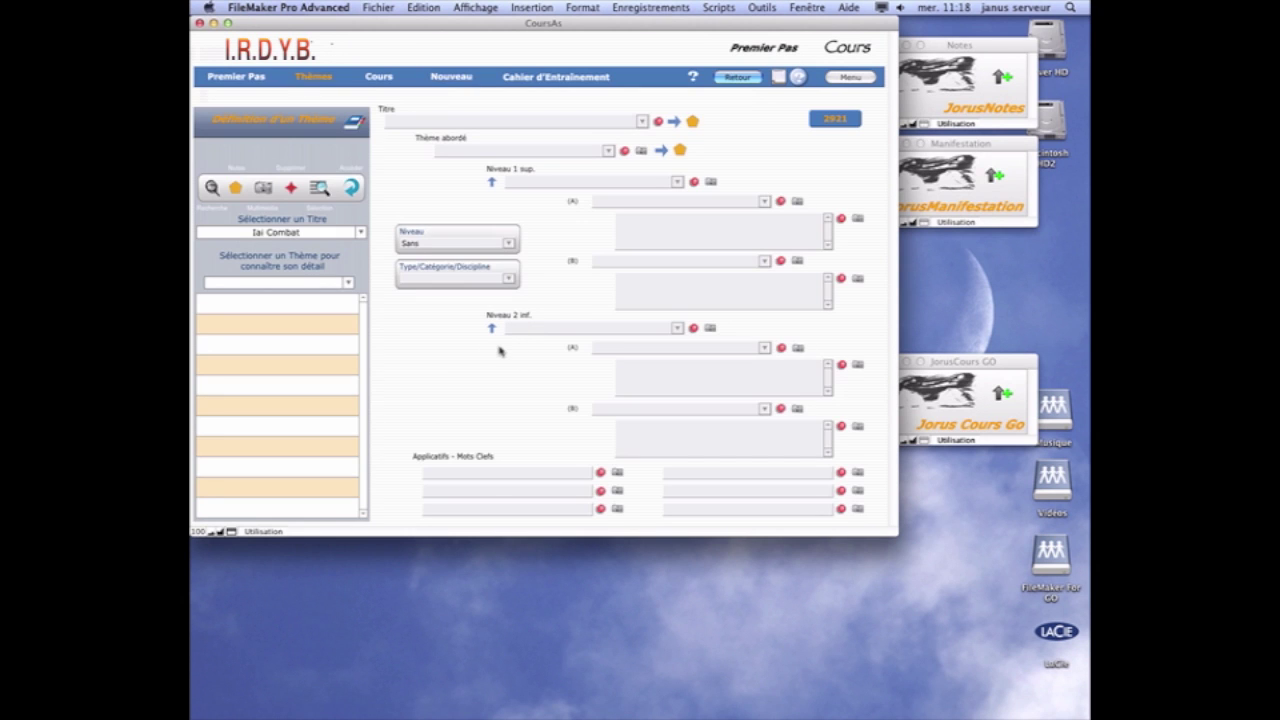
- Set the new record's Titre to "Iai Combat" and its Thème abordé to "6ème Série"
{"action": "left_click", "coordinate": [641, 122]}
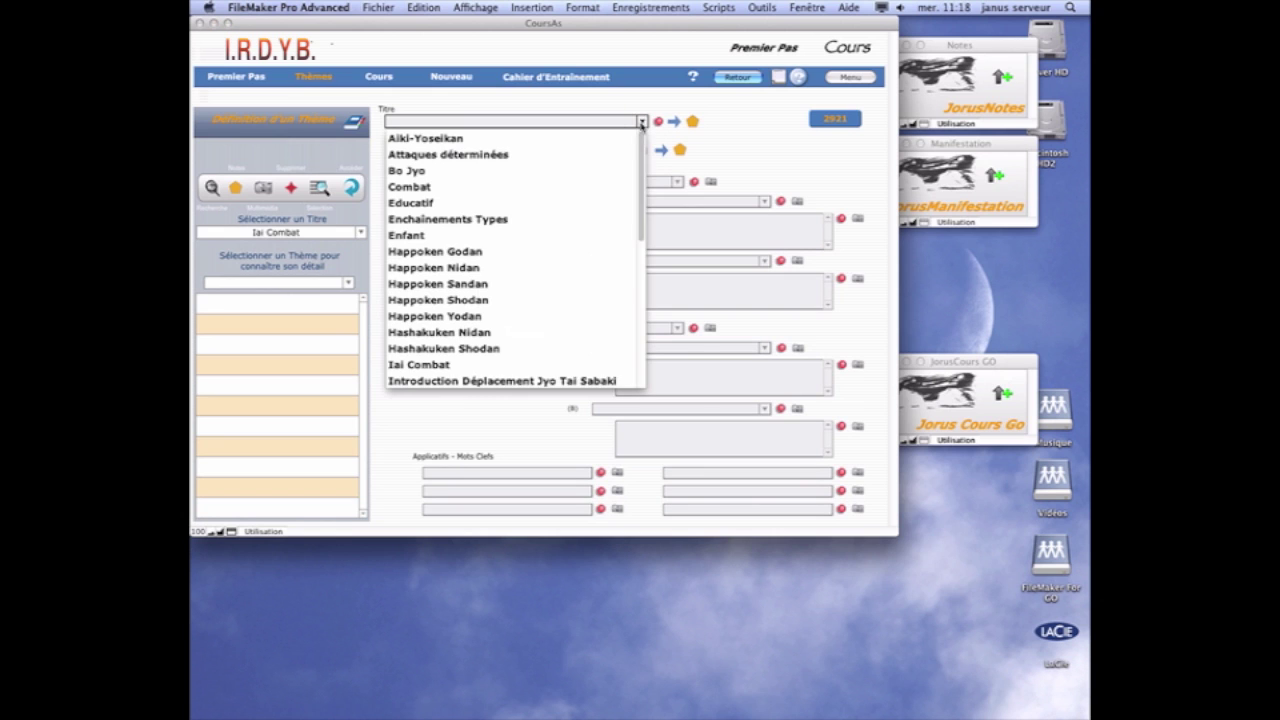
{"action": "left_click", "coordinate": [436, 366]}
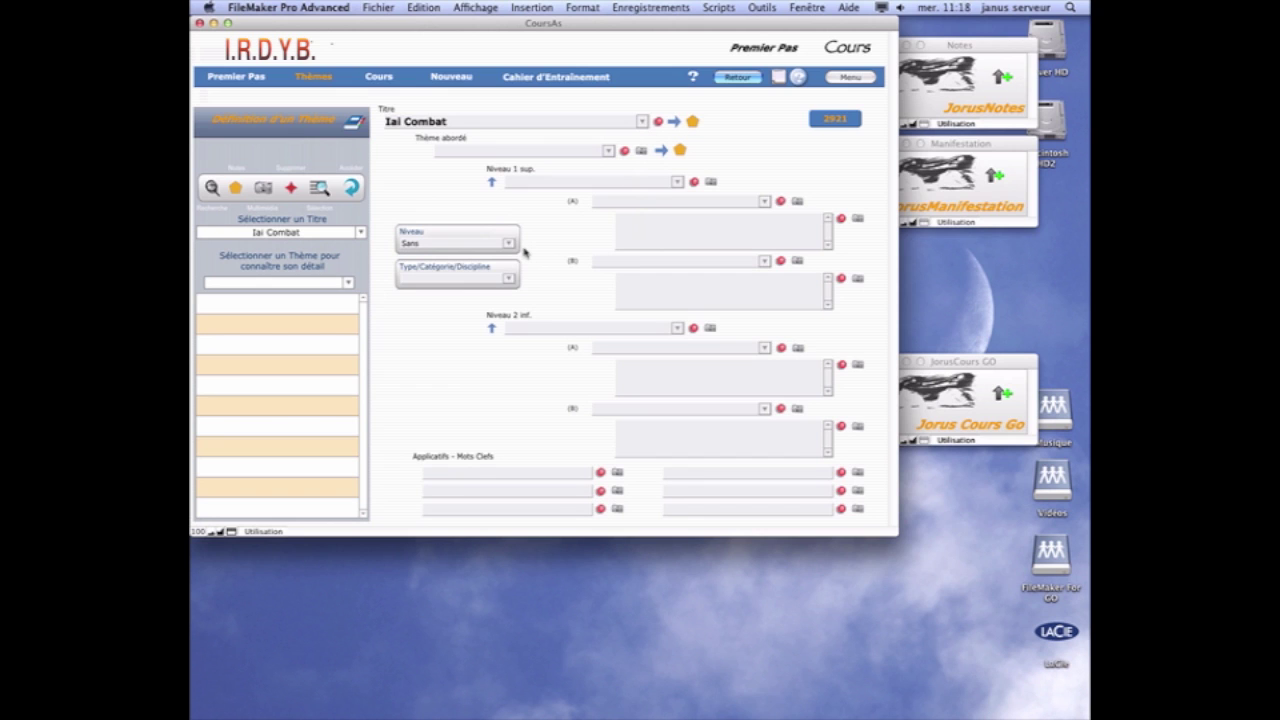
{"action": "left_click", "coordinate": [607, 150]}
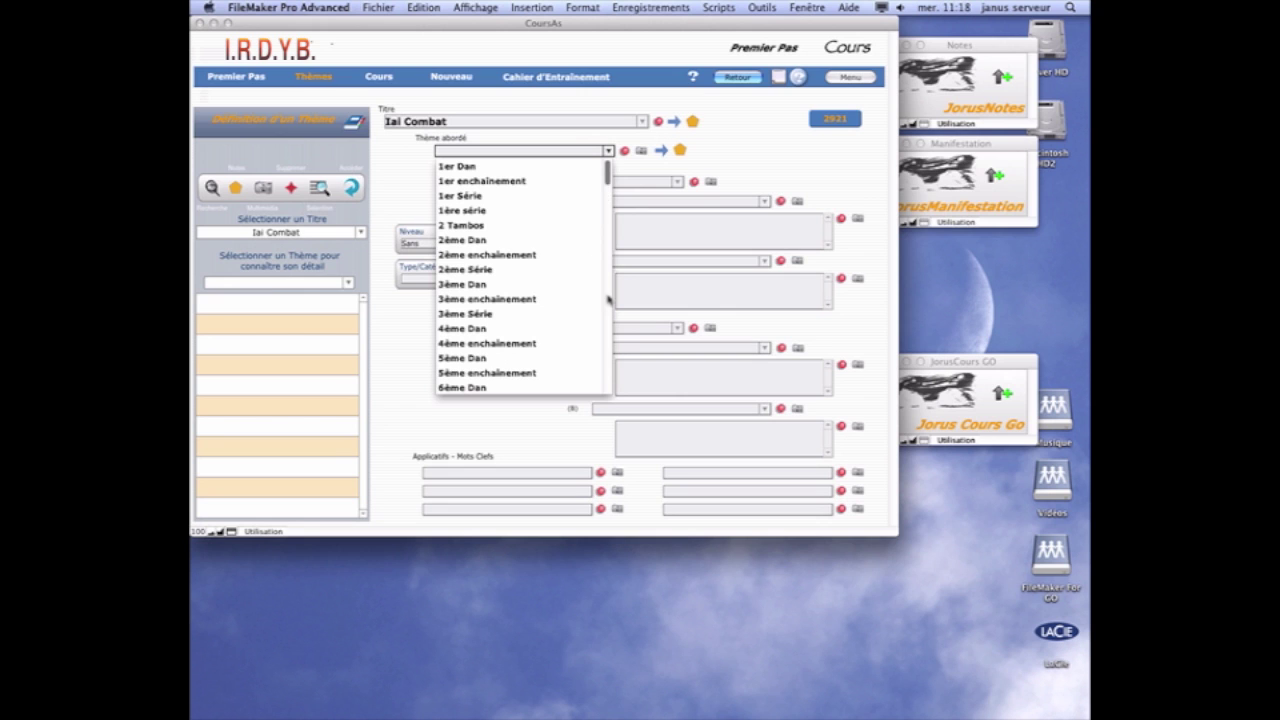
{"action": "scroll", "coordinate": [608, 298], "scroll_direction": "down", "scroll_amount": 6}
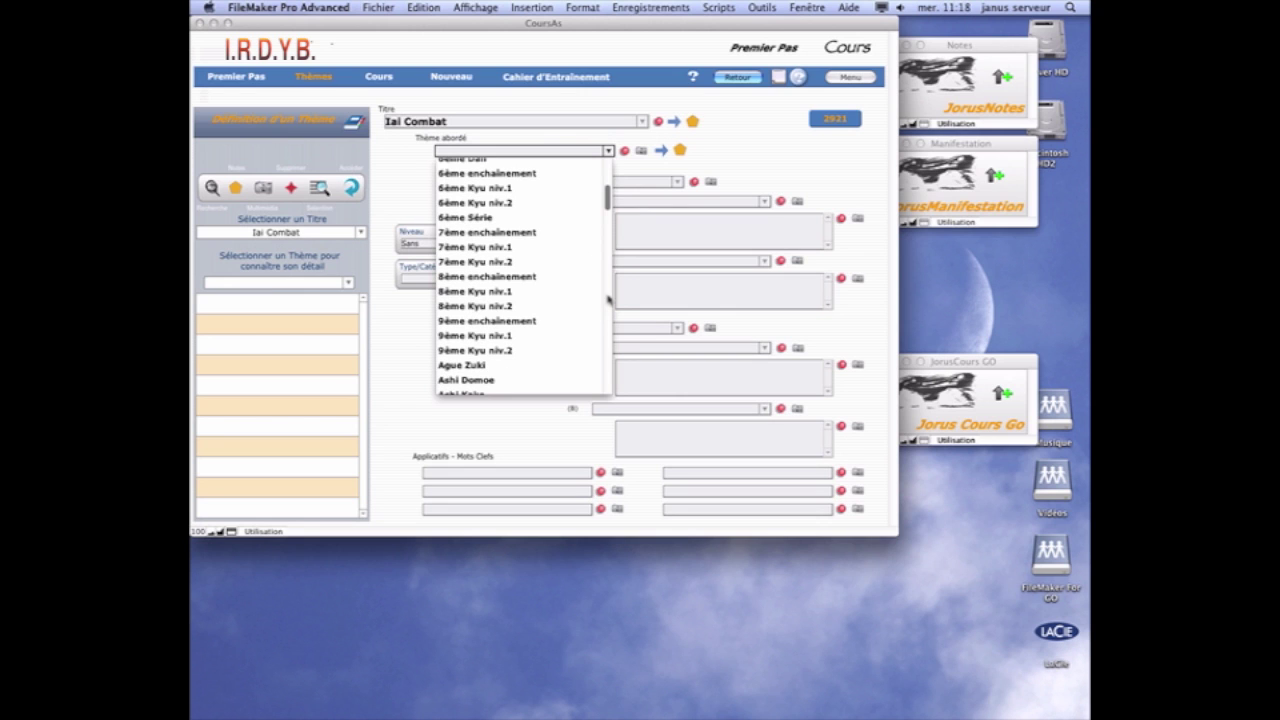
{"action": "left_click", "coordinate": [506, 218]}
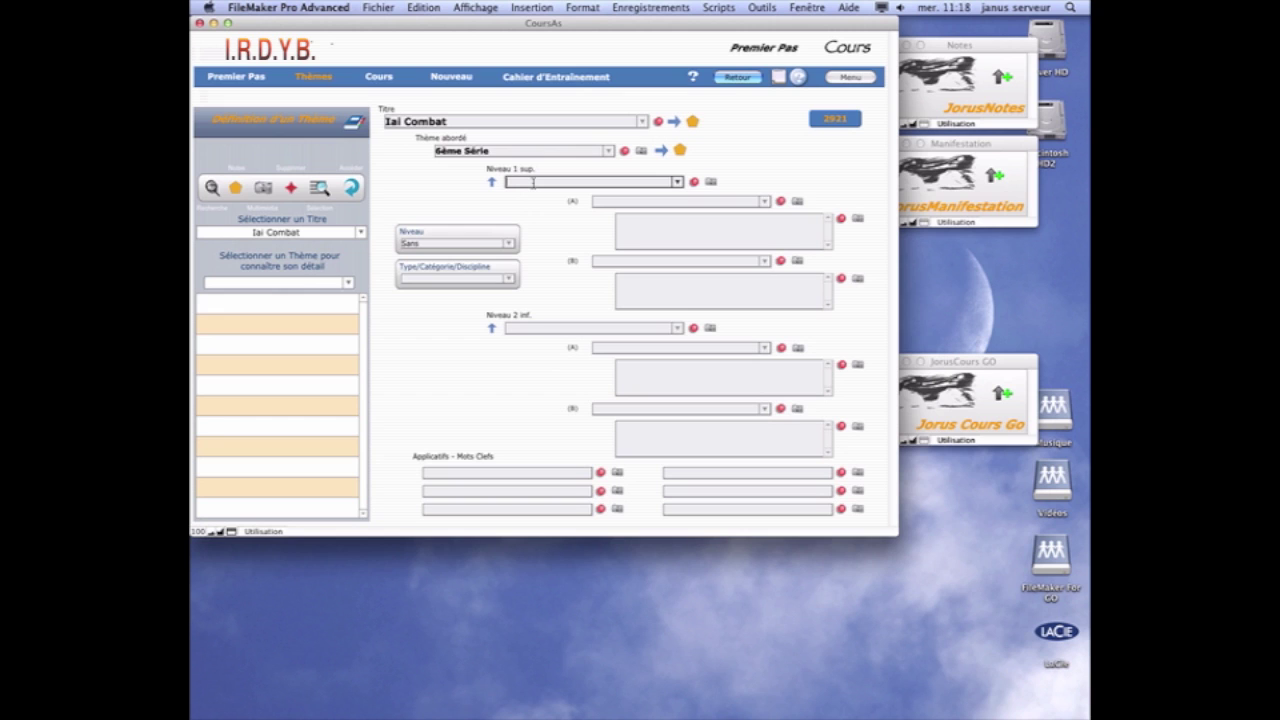
- Enter "Educatif déplacement" as the Niveau 1 sup. entry
{"action": "left_click", "coordinate": [533, 182]}
{"action": "type", "text": "Educatif déplacement"}
{"action": "left_click", "coordinate": [531, 194]}
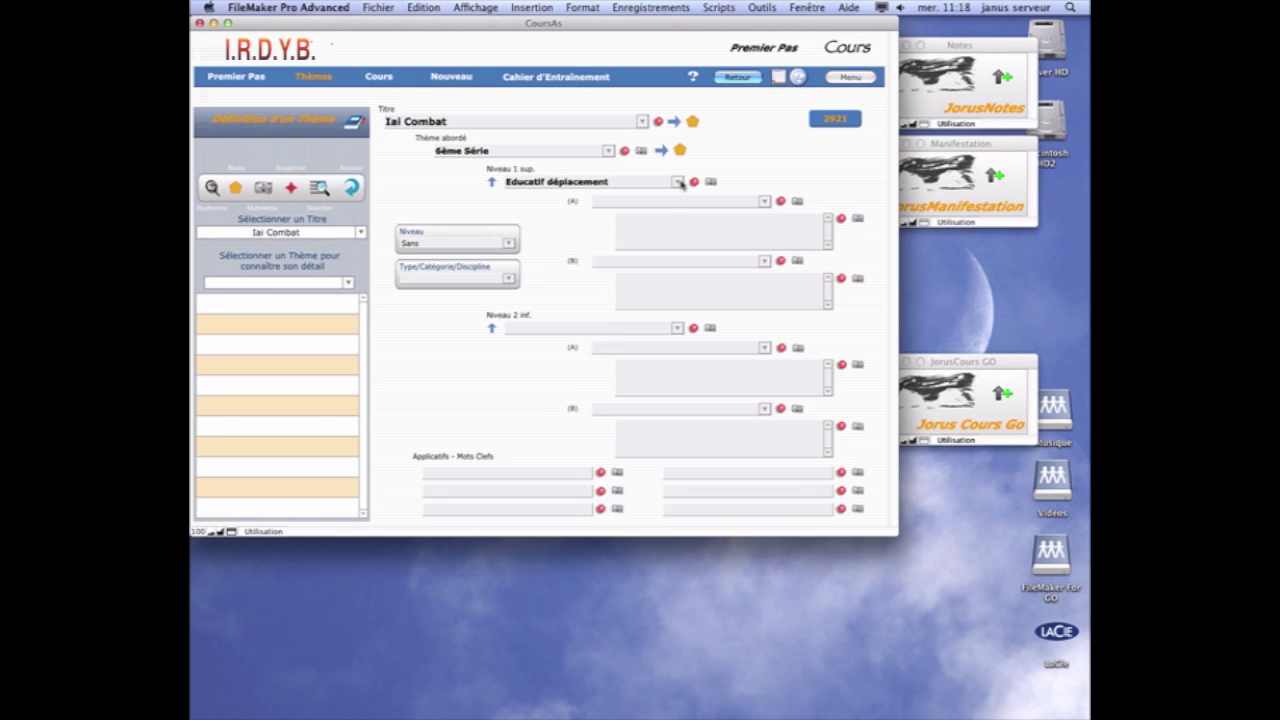
{"action": "left_click", "coordinate": [678, 182]}
{"action": "left_click", "coordinate": [721, 168]}
{"action": "left_click", "coordinate": [607, 150]}
{"action": "left_click", "coordinate": [712, 154]}
{"action": "left_click", "coordinate": [642, 121]}
{"action": "left_click", "coordinate": [744, 141]}
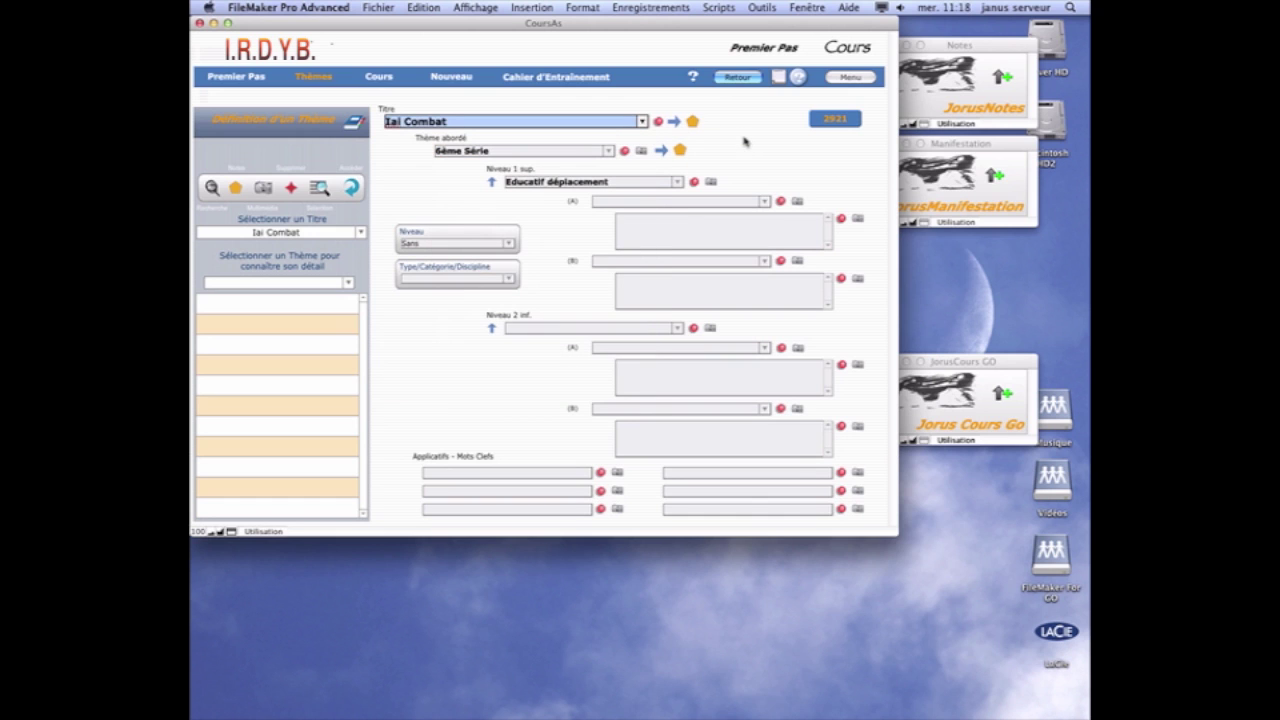
- Enter "Garde à gauche" as item (A) under Niveau 1 sup
{"action": "left_click", "coordinate": [724, 201]}
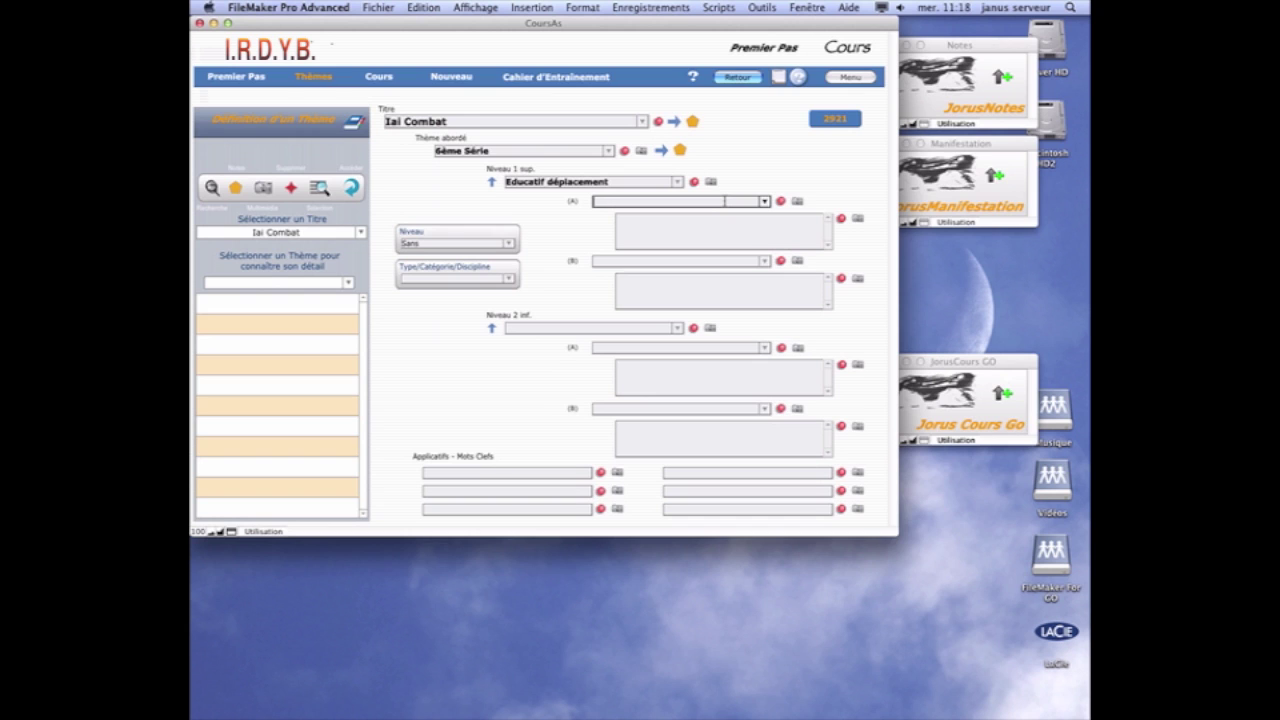
{"action": "type", "text": "Garde à gauche"}
{"action": "left_click", "coordinate": [694, 232]}
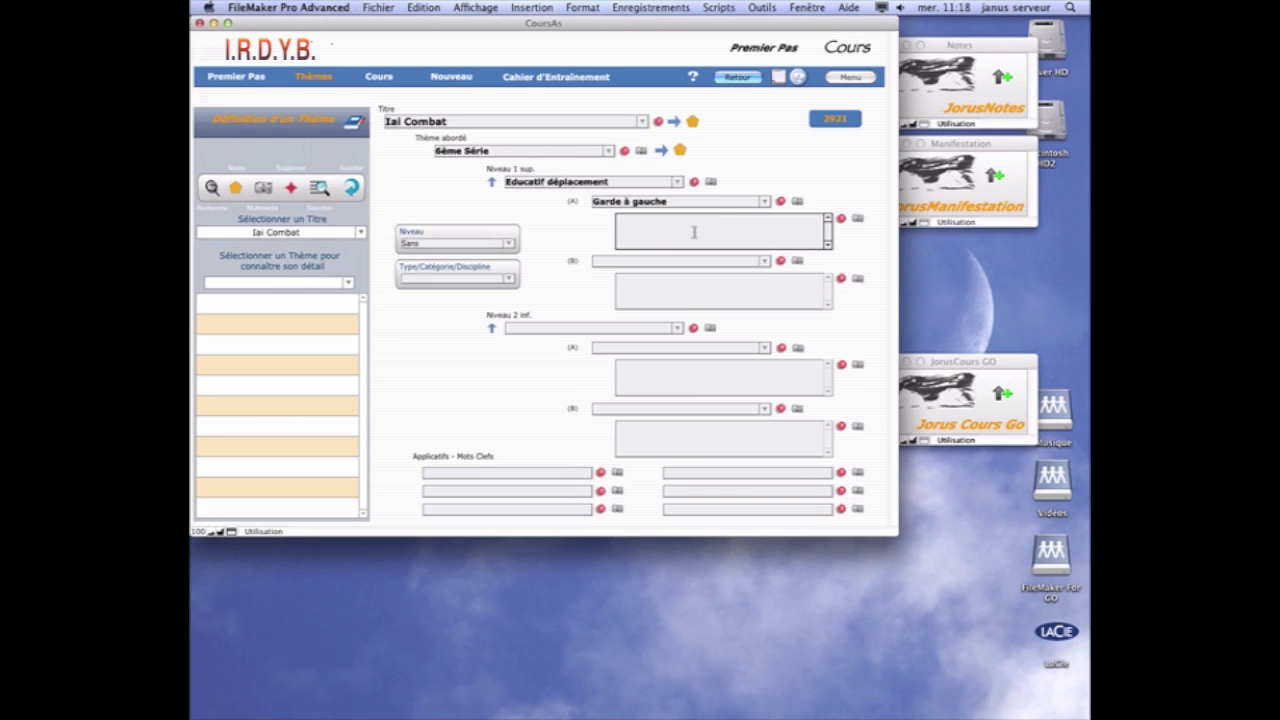
- Set the Niveau to "1er Dan" and the Type/Catégorie/Discipline to "Yoseikan budo"
{"action": "left_click", "coordinate": [508, 244]}
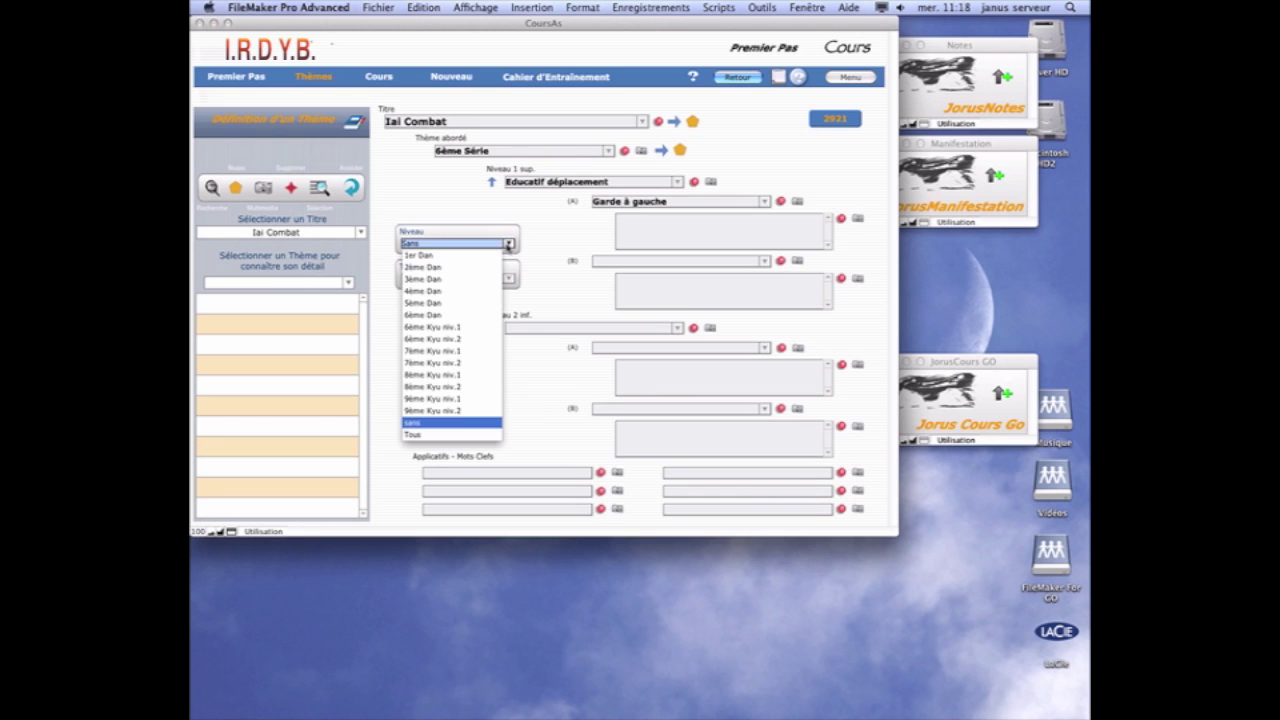
{"action": "left_click", "coordinate": [450, 256]}
{"action": "left_click", "coordinate": [508, 280]}
{"action": "left_click", "coordinate": [508, 280]}
{"action": "left_click", "coordinate": [480, 289]}
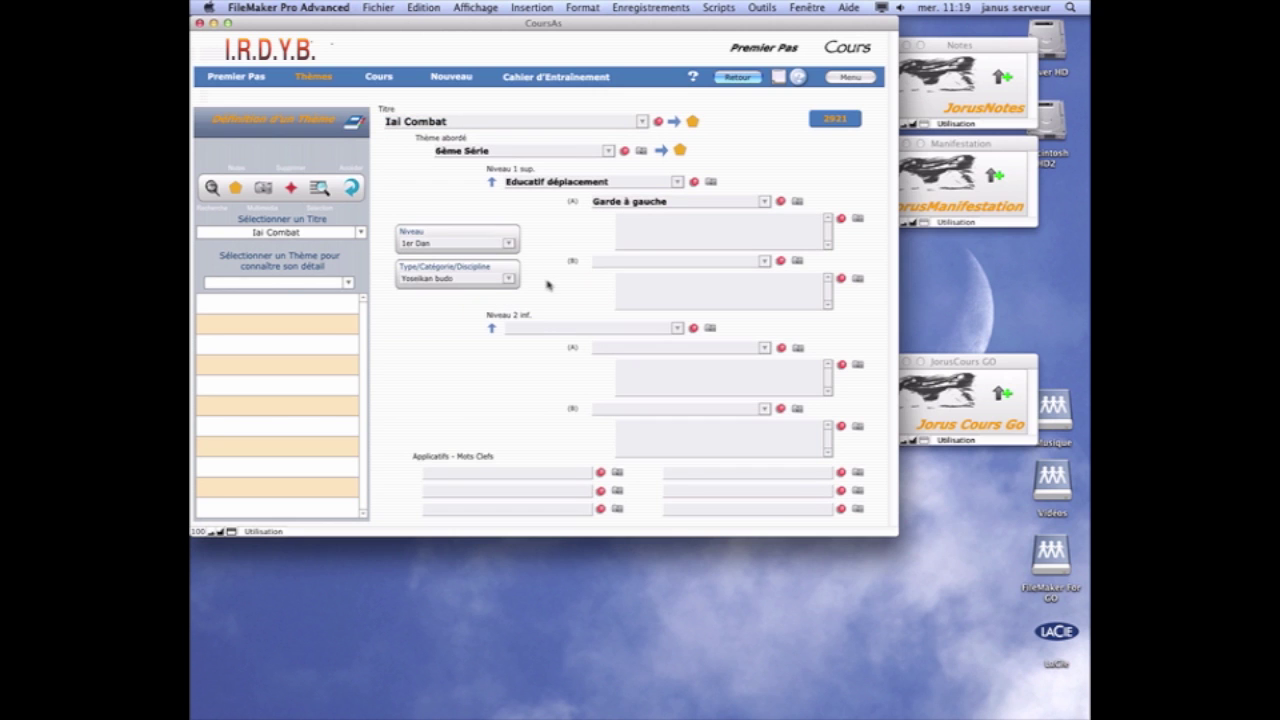
- Fill in the Niveau 1 sup. descriptions: (A) starting "Fléchir légèrement les 2 jambes" and (B) starting "Avancé la jambe Ar. en O'Ilimi"
{"action": "left_click", "coordinate": [630, 242]}
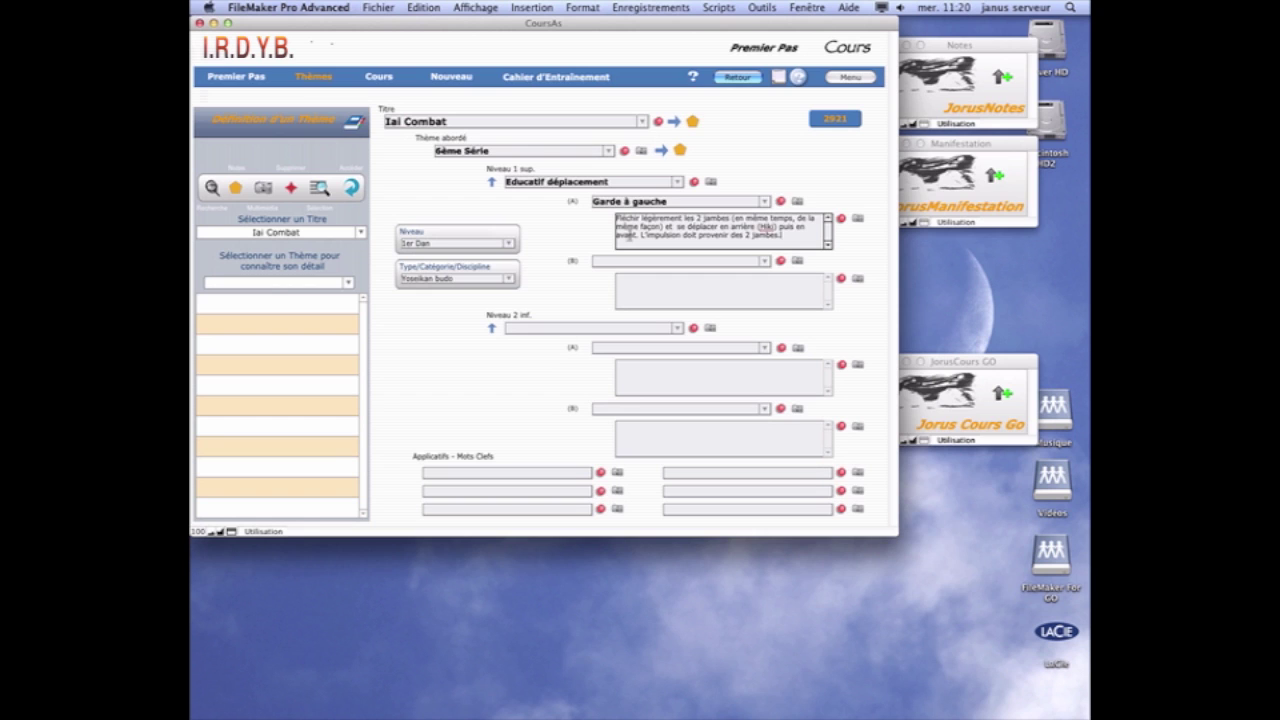
{"action": "left_click", "coordinate": [631, 283]}
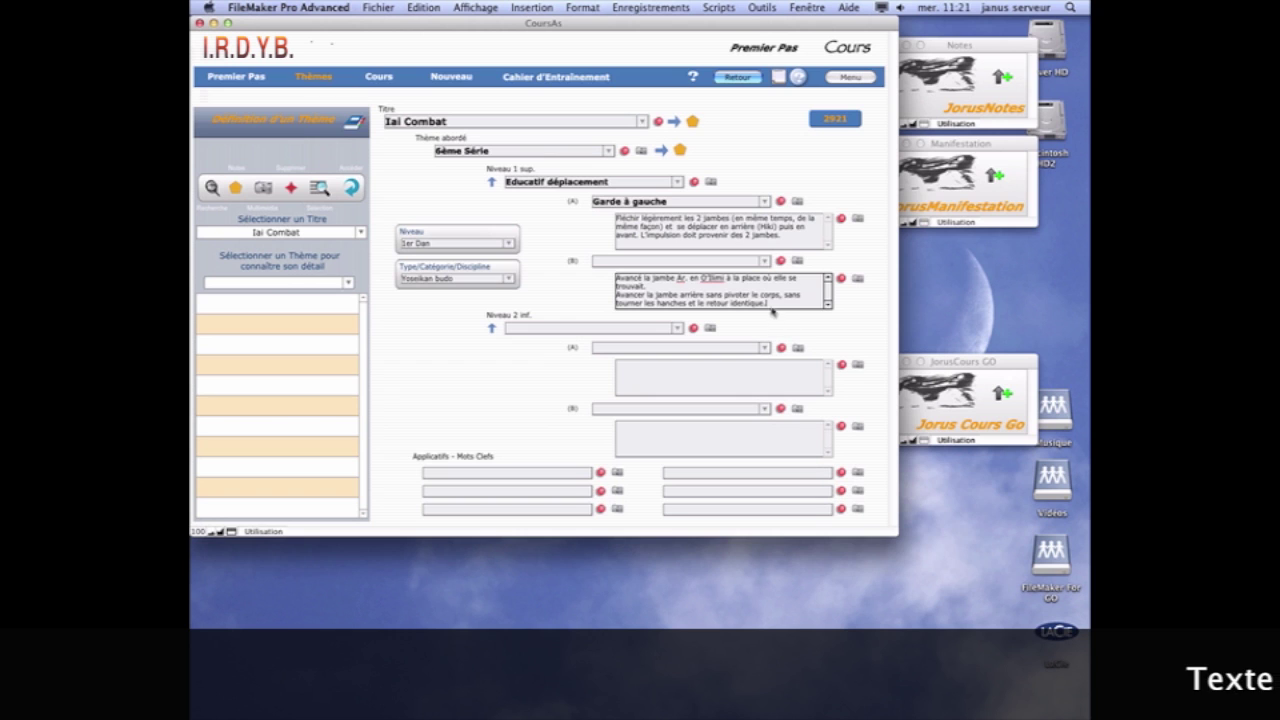
- Move the sentence "Avancer la jambe arrière sans pivoter le corps, sans tourner les hanches et le retour identique." from description (B) into its note
{"action": "left_click_drag", "start_coordinate": [771, 303], "coordinate": [604, 295]}
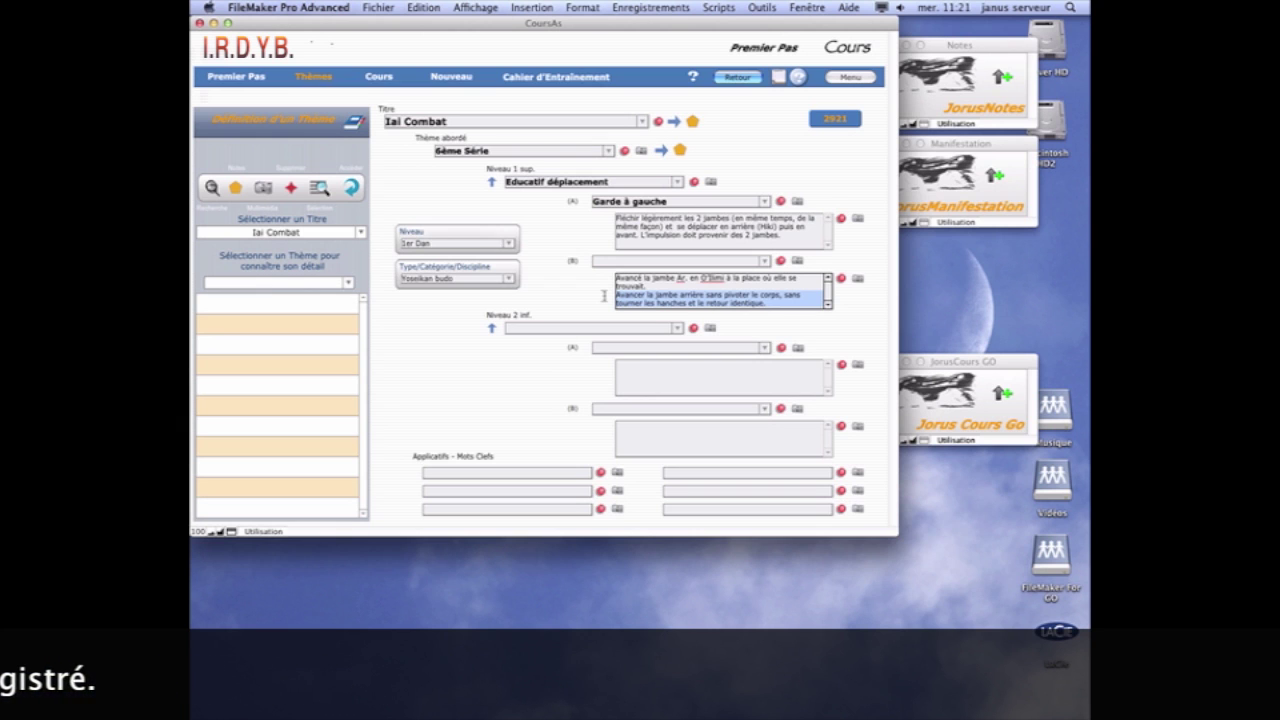
{"action": "key", "text": "BackSpace"}
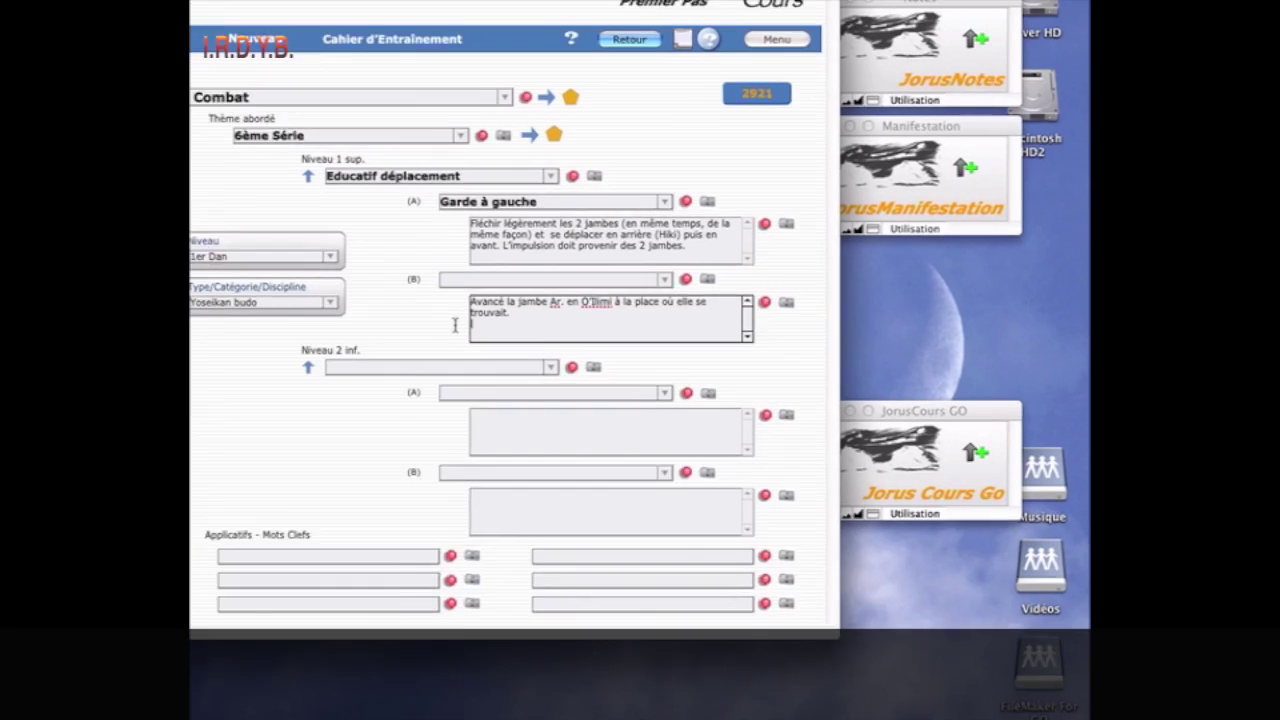
{"action": "left_click", "coordinate": [691, 327]}
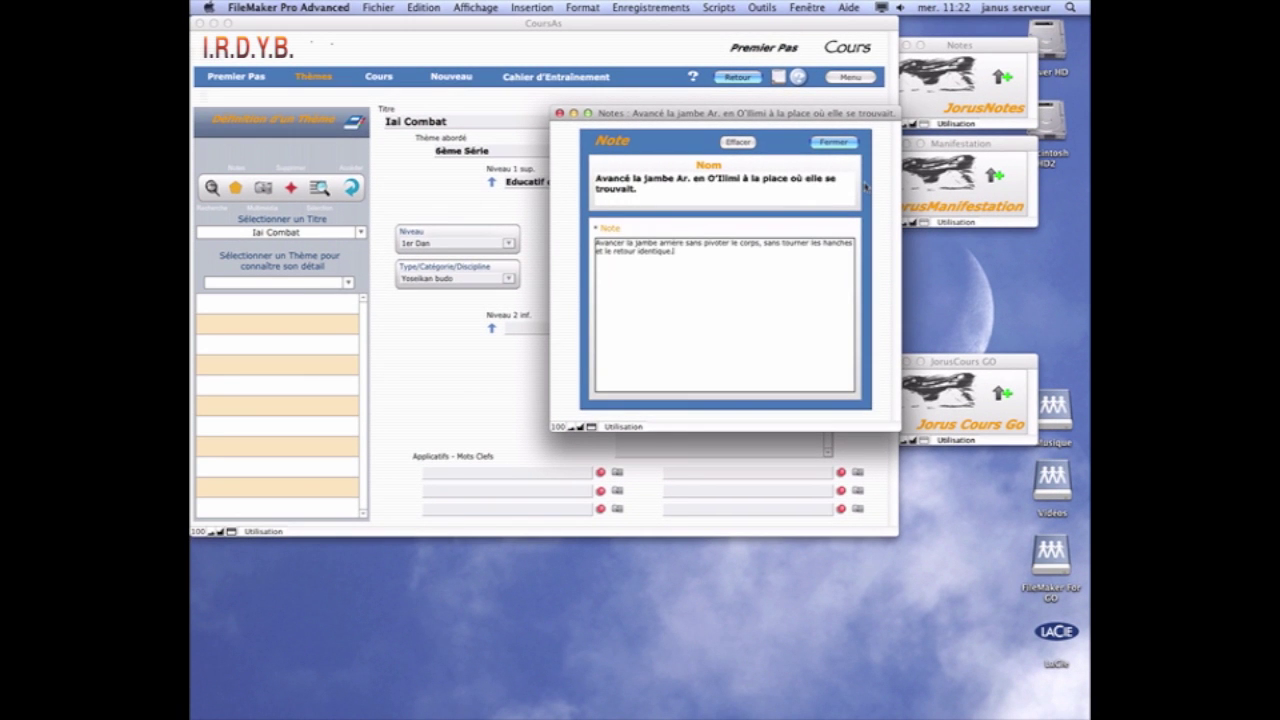
{"action": "left_click", "coordinate": [833, 142]}
- Reopen the note attached to description (B), check its text, and close it
{"action": "left_click", "coordinate": [845, 303]}
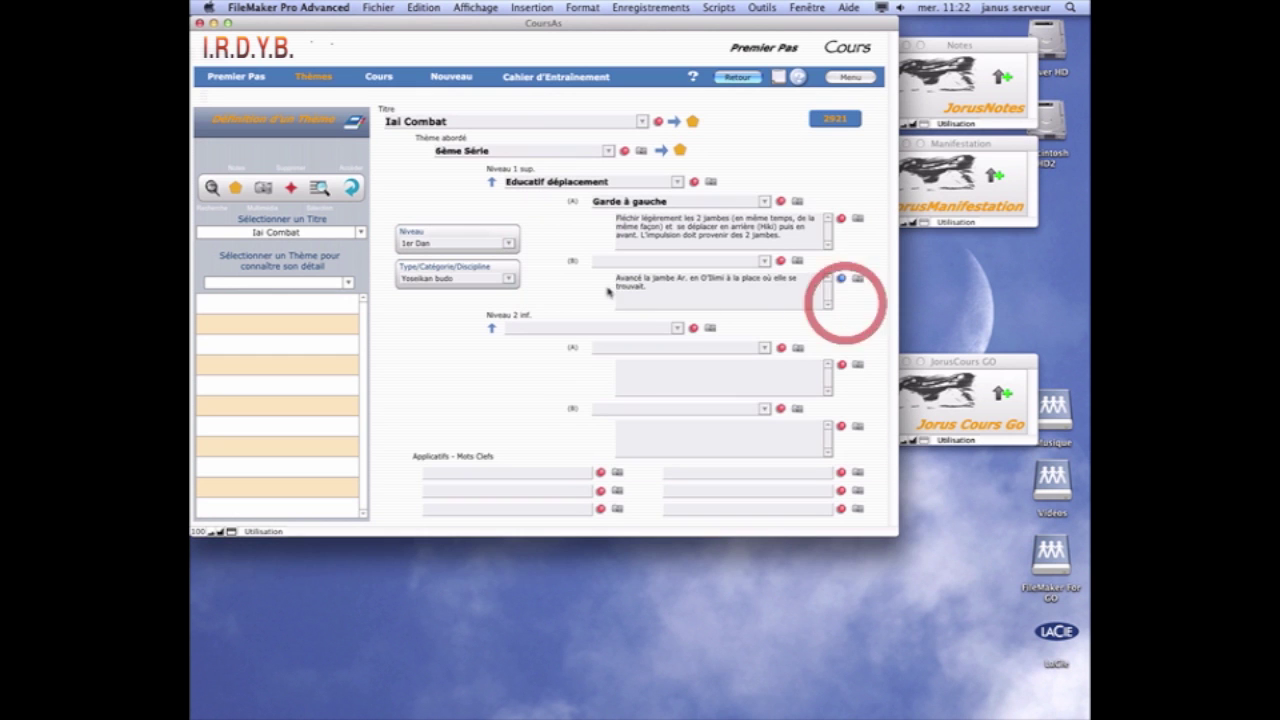
{"action": "left_click", "coordinate": [842, 279]}
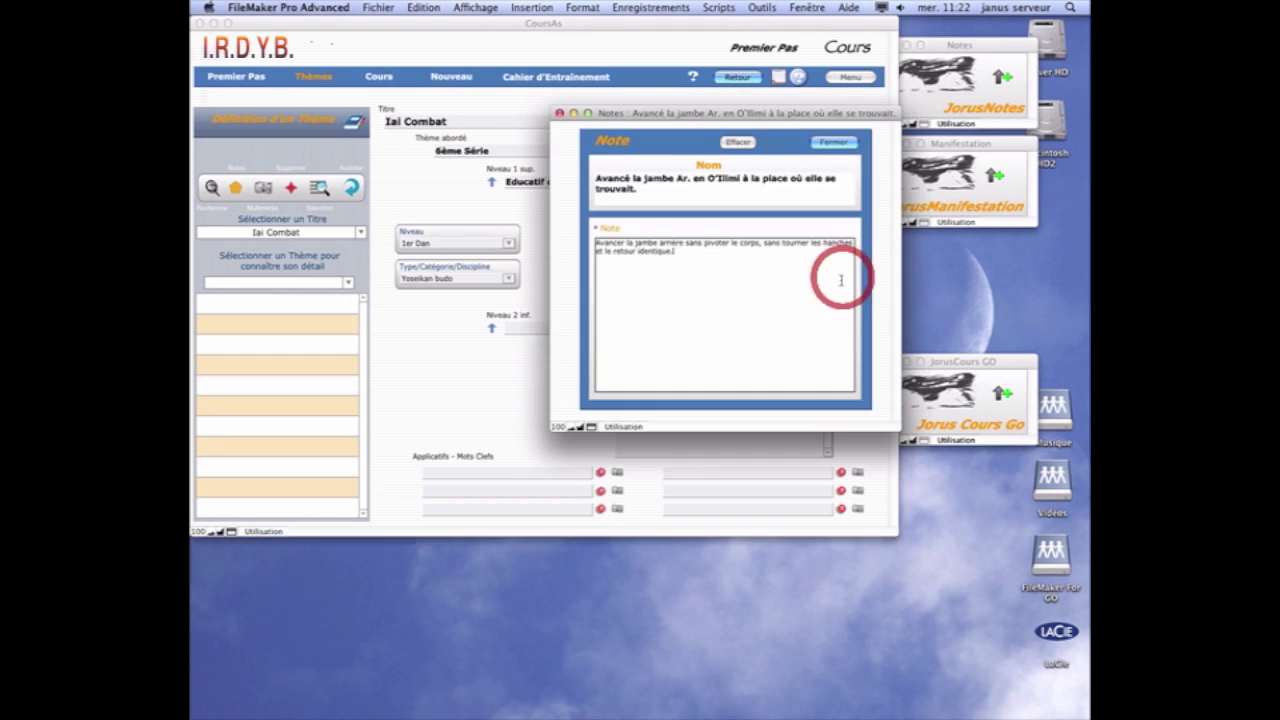
{"action": "left_click", "coordinate": [838, 148]}
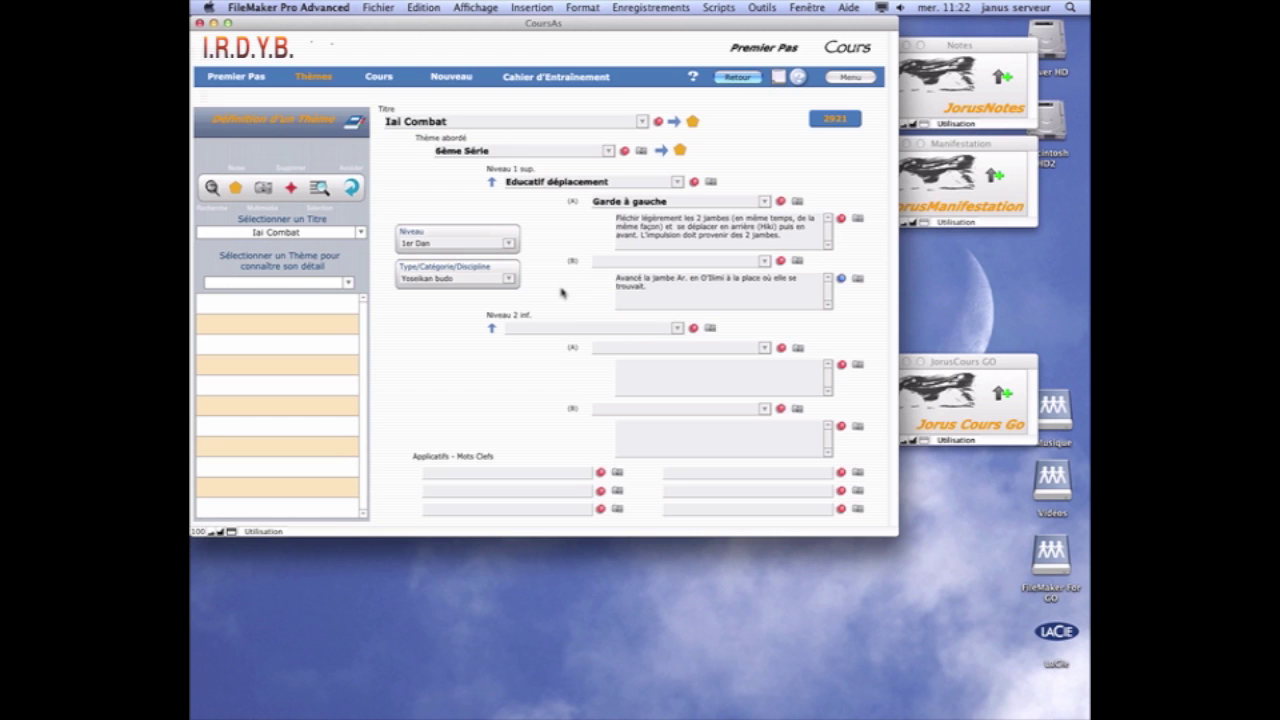
- Duplicate the displayed theme into a new record from Niveau 2 inf. and confirm the duplication
{"action": "left_click", "coordinate": [503, 344]}
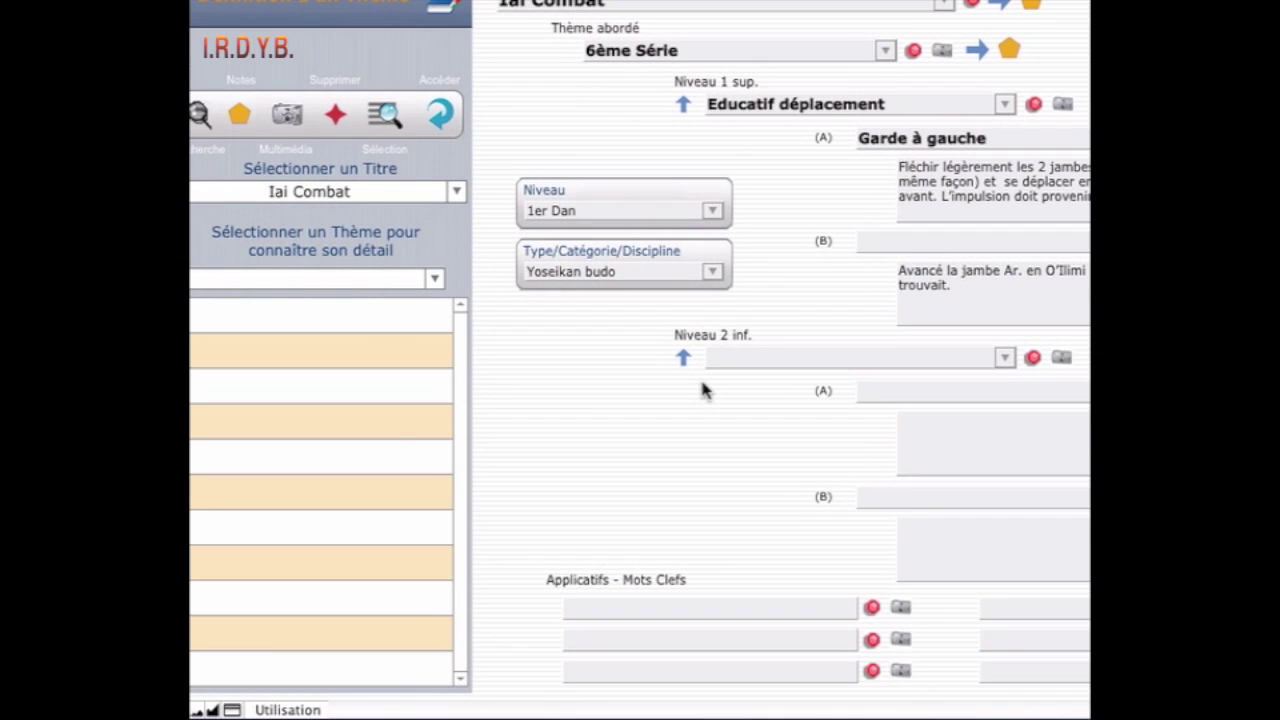
{"action": "left_click", "coordinate": [491, 330]}
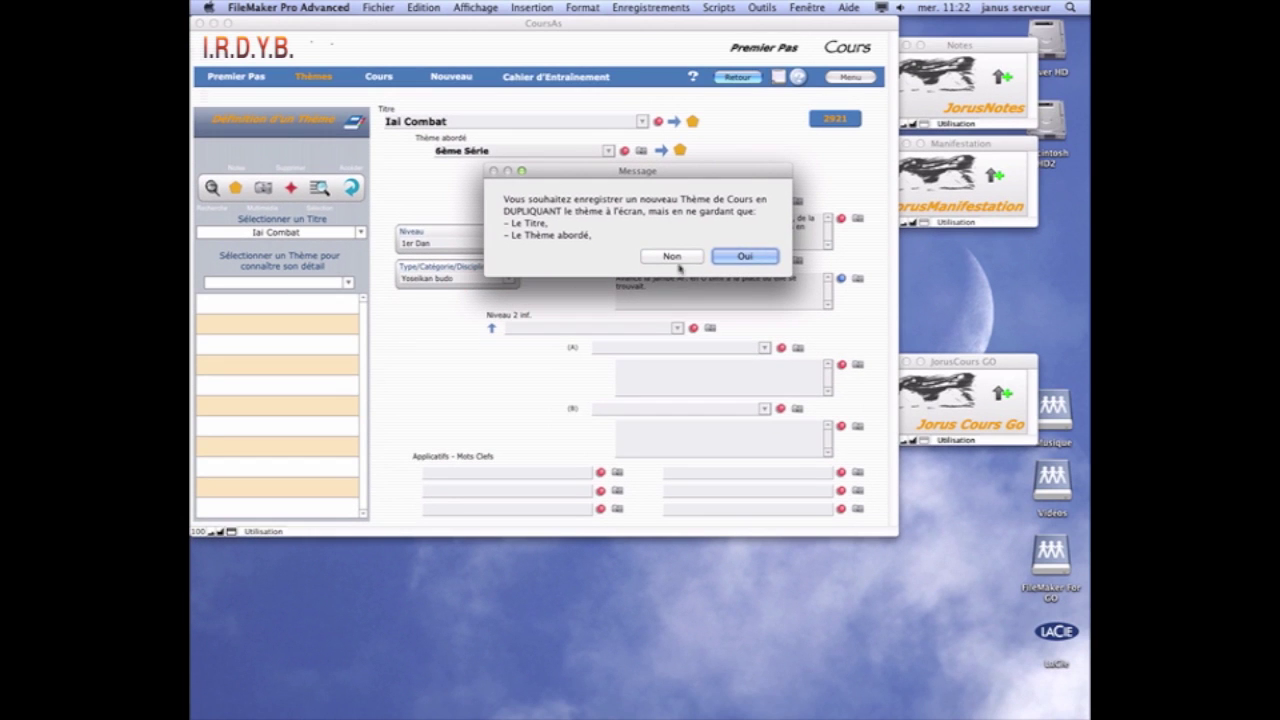
{"action": "left_click", "coordinate": [743, 256]}
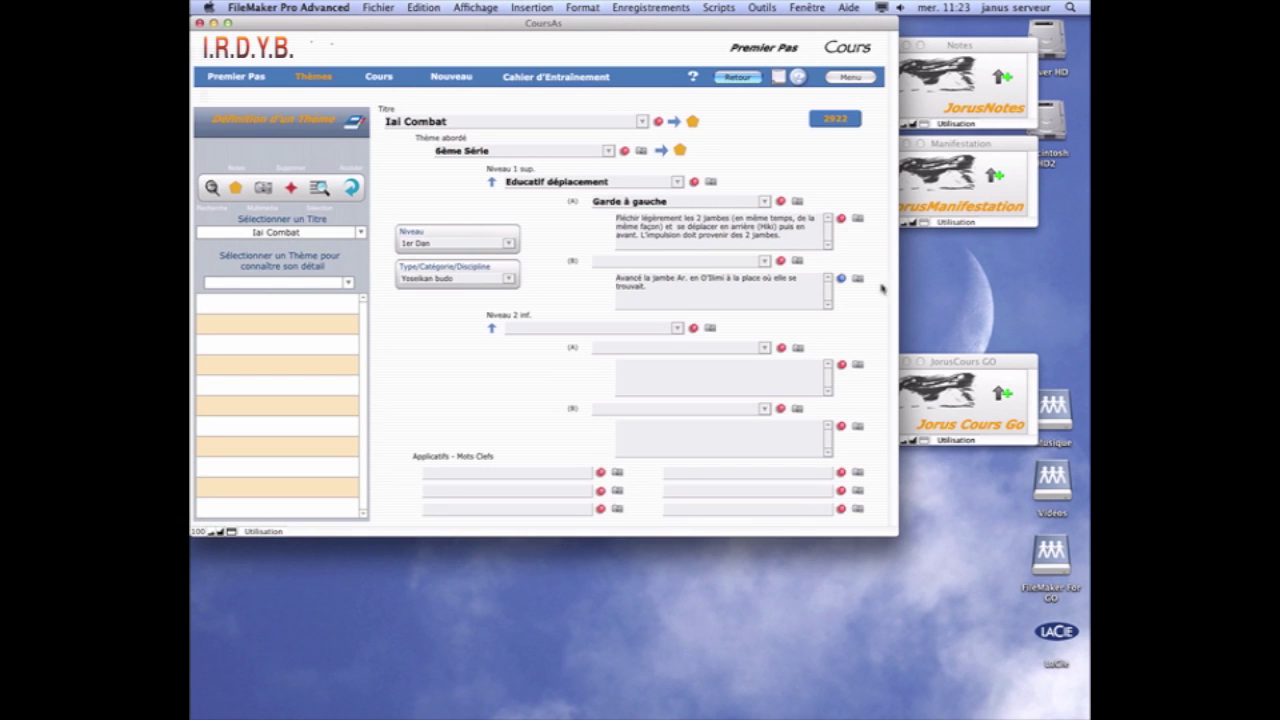
- Clear the note and both descriptions, (A) and (B), under Niveau 1 sup. in the duplicated theme
{"action": "left_click", "coordinate": [841, 278]}
{"action": "left_click", "coordinate": [708, 205]}
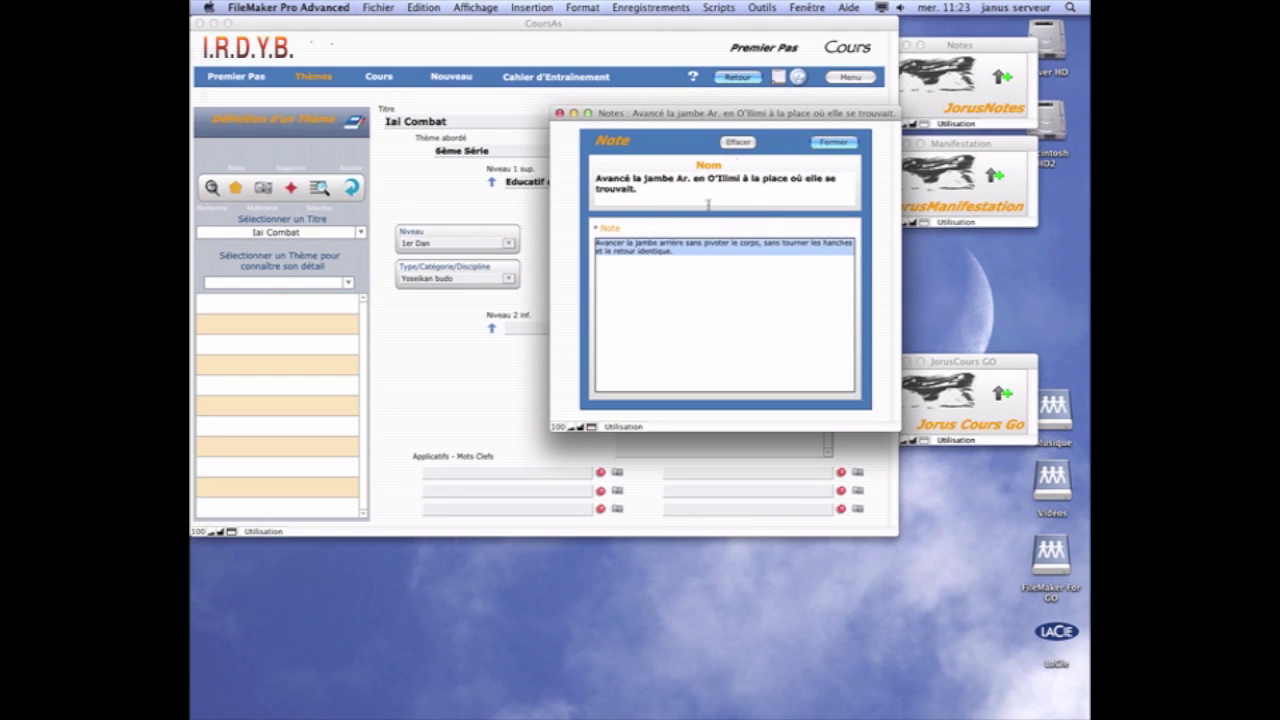
{"action": "key", "text": "Delete"}
{"action": "left_click", "coordinate": [683, 250]}
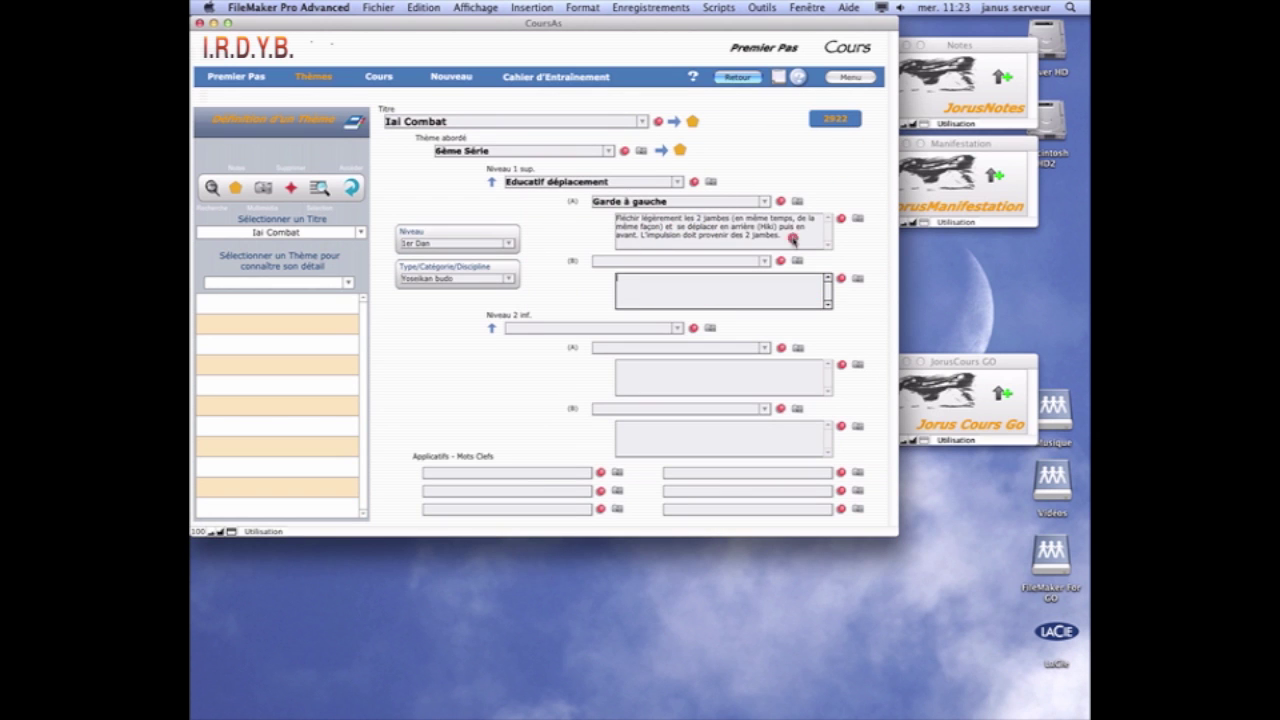
{"action": "left_click_drag", "start_coordinate": [792, 240], "coordinate": [783, 171]}
{"action": "key", "text": "BackSpace"}
{"action": "left_click", "coordinate": [784, 176]}
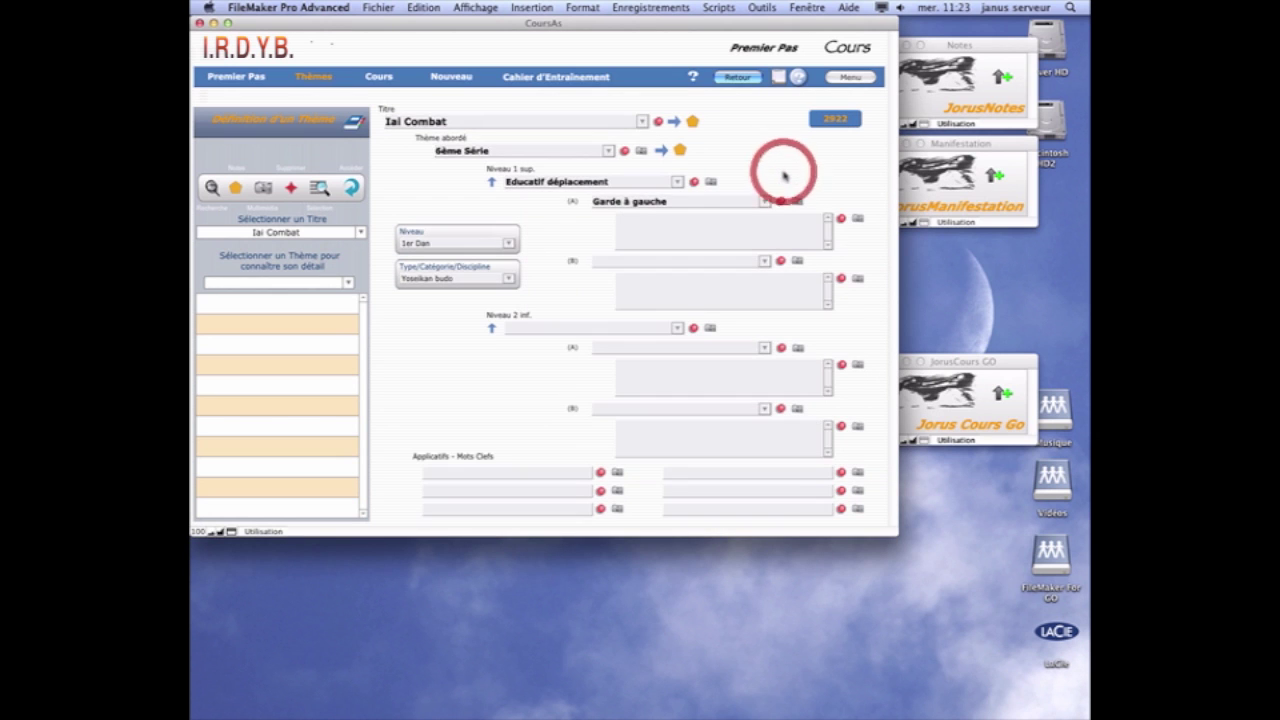
{"action": "left_click", "coordinate": [545, 278]}
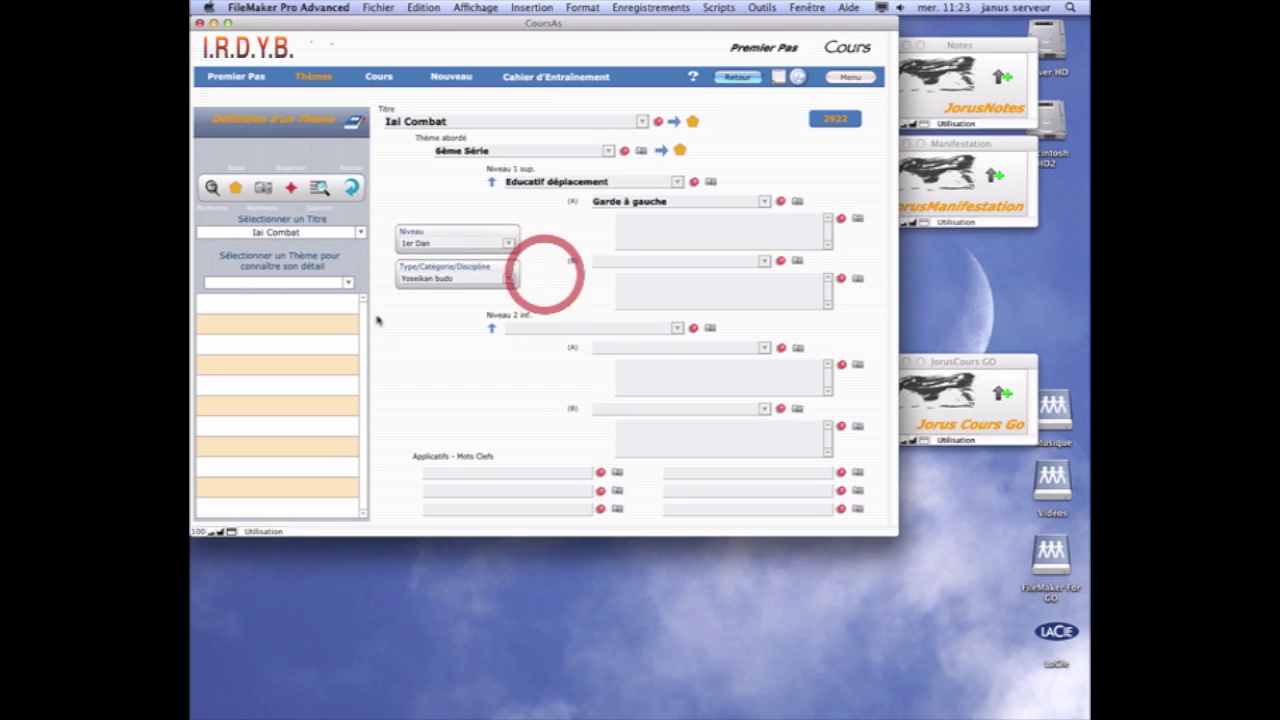
- List the "6ème Série" themes, view the original record's details, and return to the duplicate
{"action": "left_click", "coordinate": [348, 282]}
{"action": "left_click", "coordinate": [270, 330]}
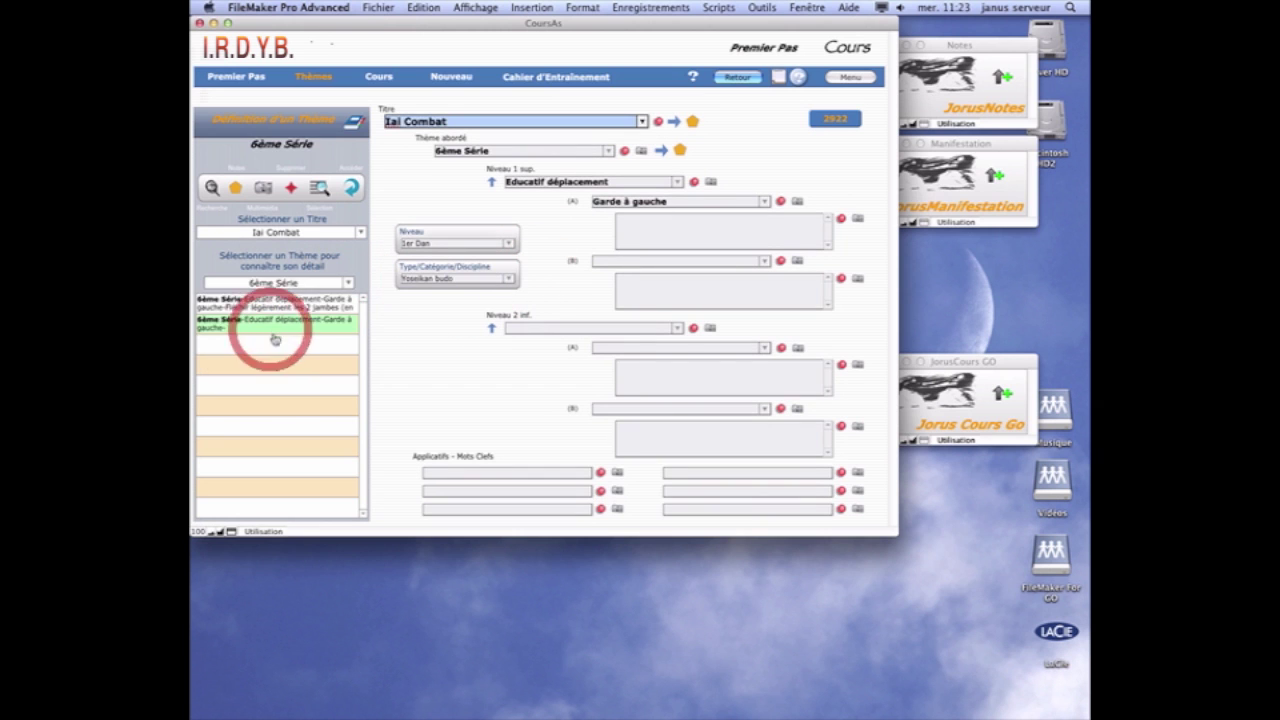
{"action": "left_click", "coordinate": [337, 306]}
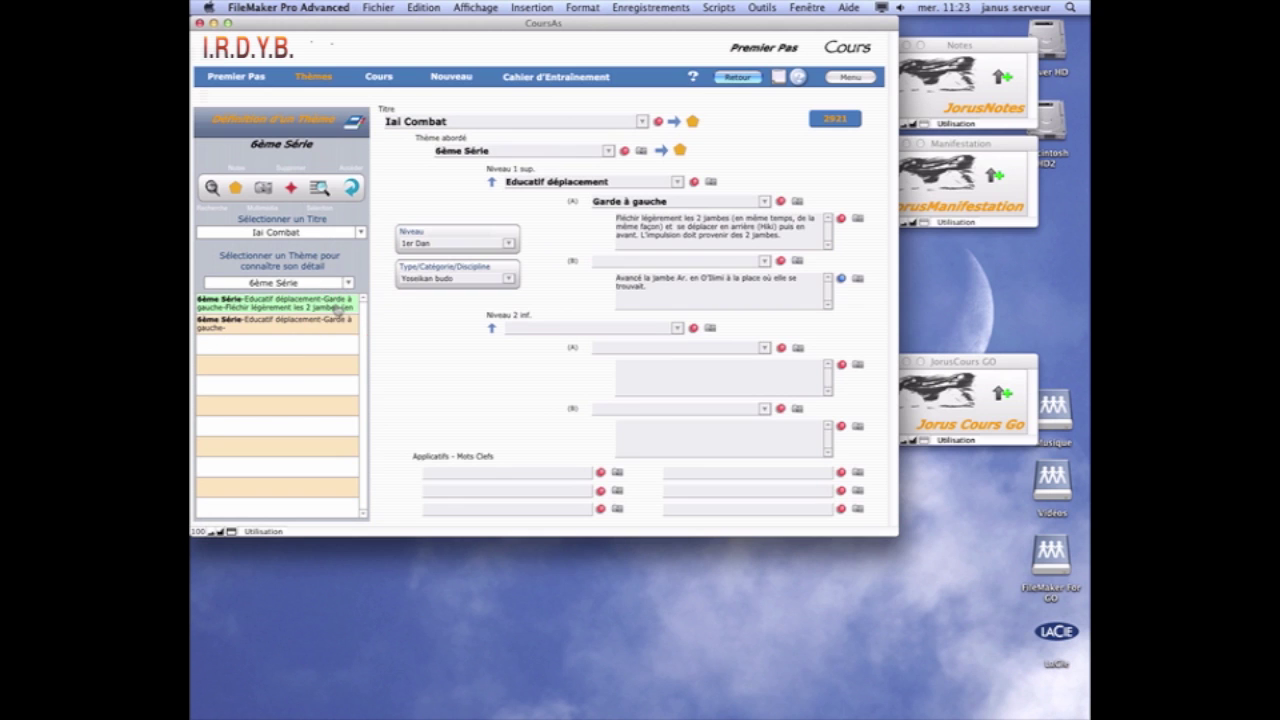
{"action": "left_click", "coordinate": [338, 325]}
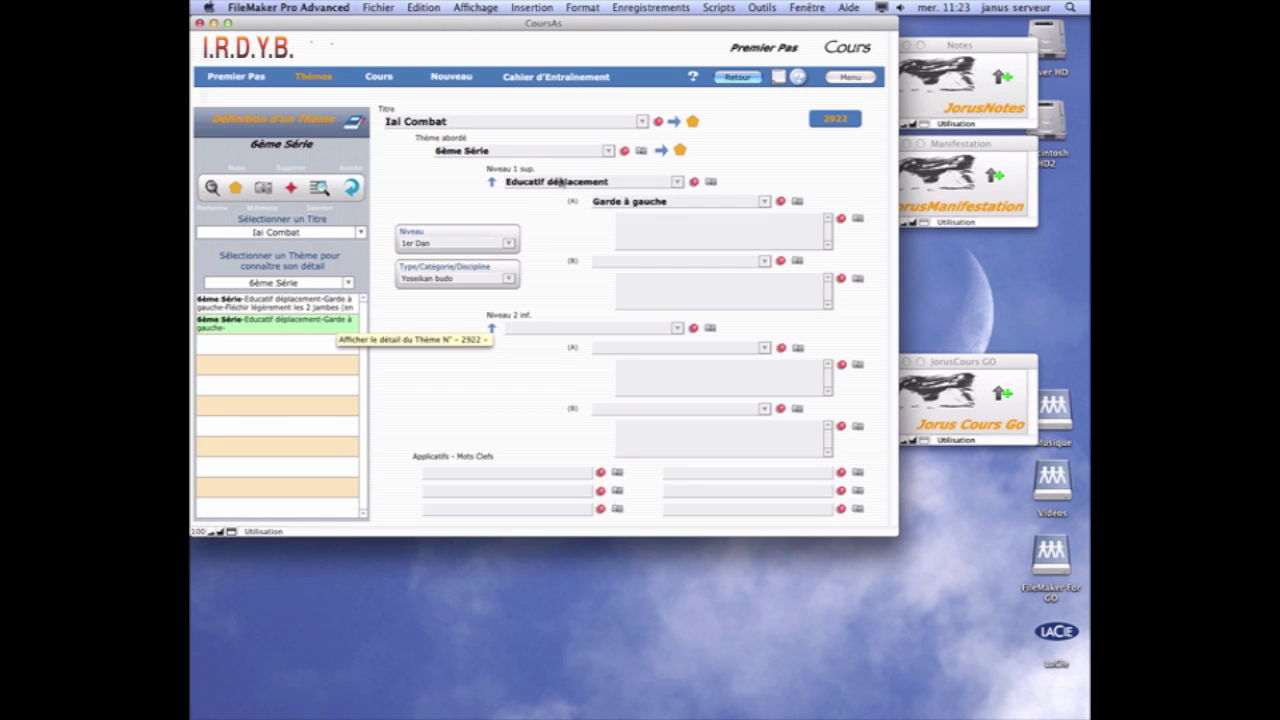
- Set Niveau 1 sup. to "A deux" and enter the text beginning "Bien prendre la notion de distance" in its description (A)
{"action": "left_click", "coordinate": [619, 183]}
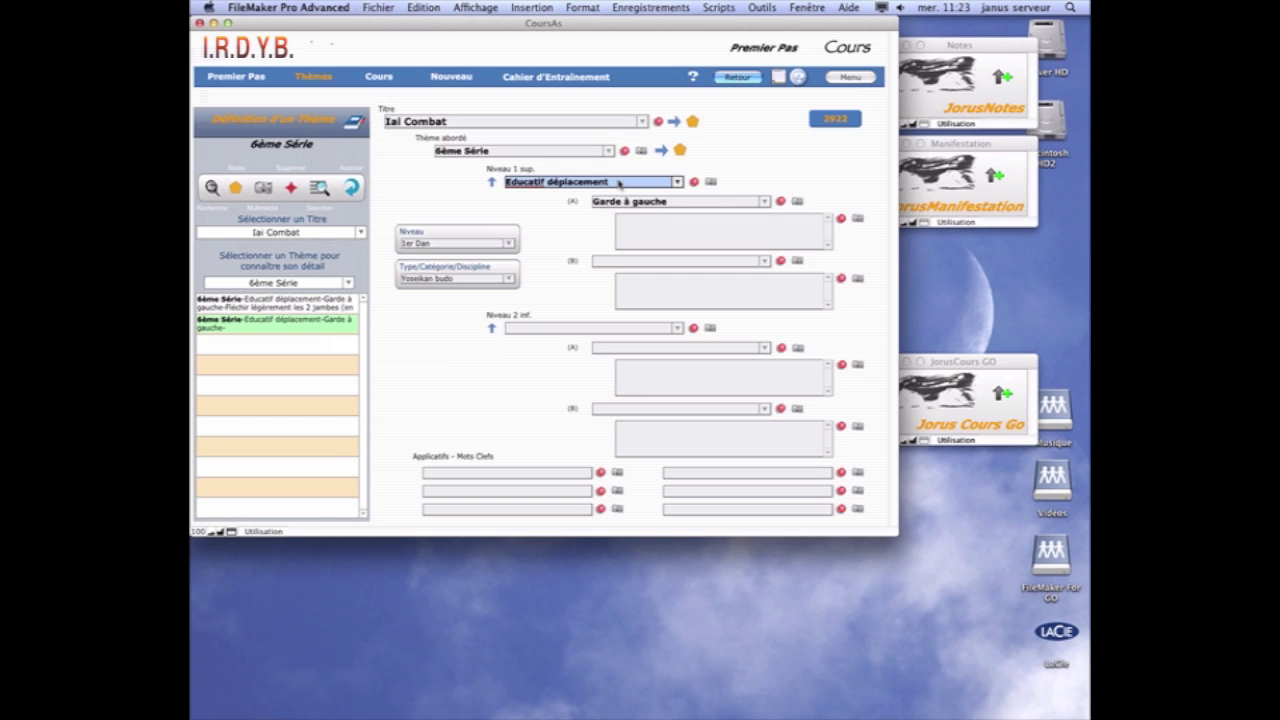
{"action": "type", "text": "A d"}
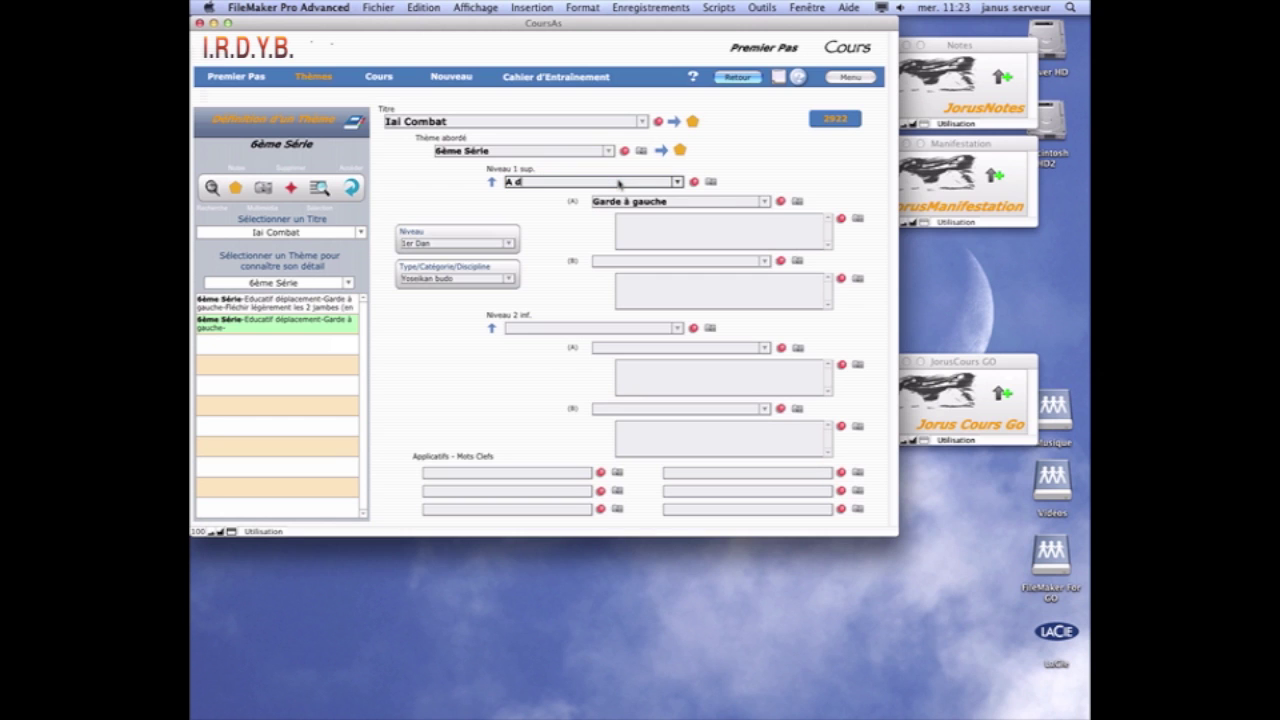
{"action": "type", "text": "eux"}
{"action": "left_click", "coordinate": [641, 222]}
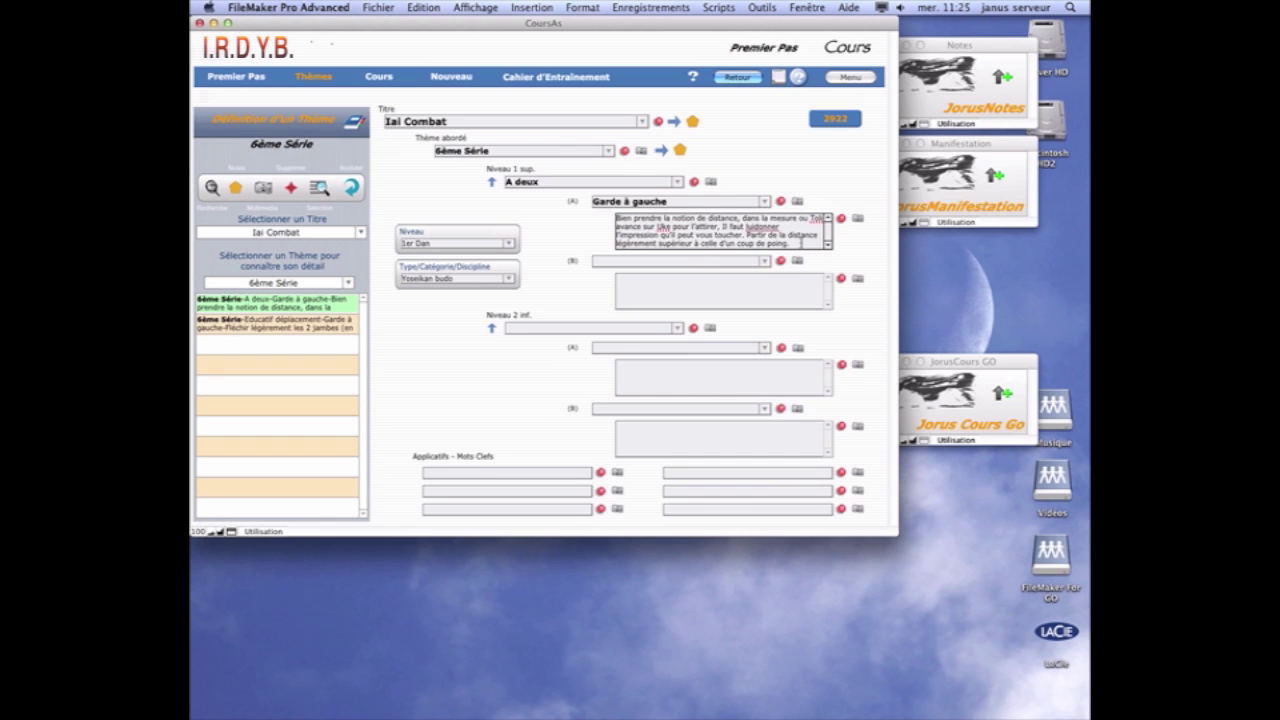
- Move the sentence "Partir de la distance légèrement supérieure à celle d'un coup de poing." from description (A) to description (B) under Niveau 1 sup
{"action": "left_click_drag", "start_coordinate": [776, 242], "coordinate": [746, 234]}
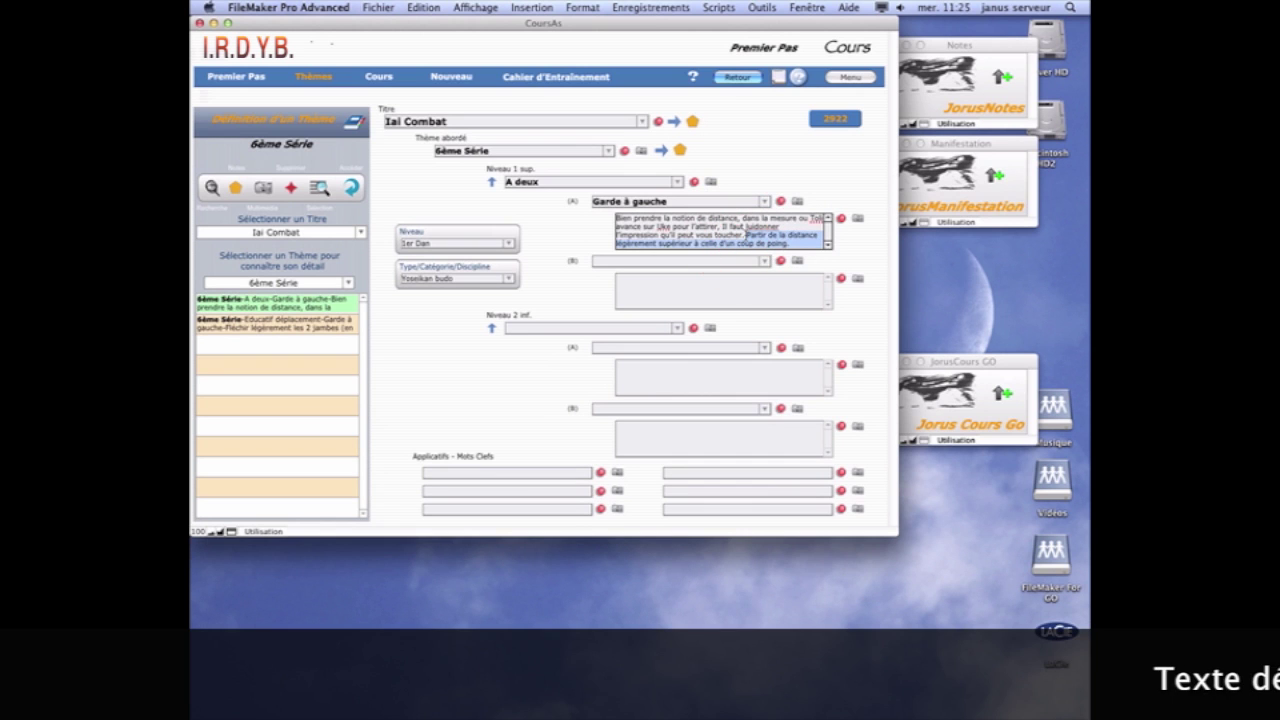
{"action": "key", "text": "super+x"}
{"action": "left_click", "coordinate": [729, 277]}
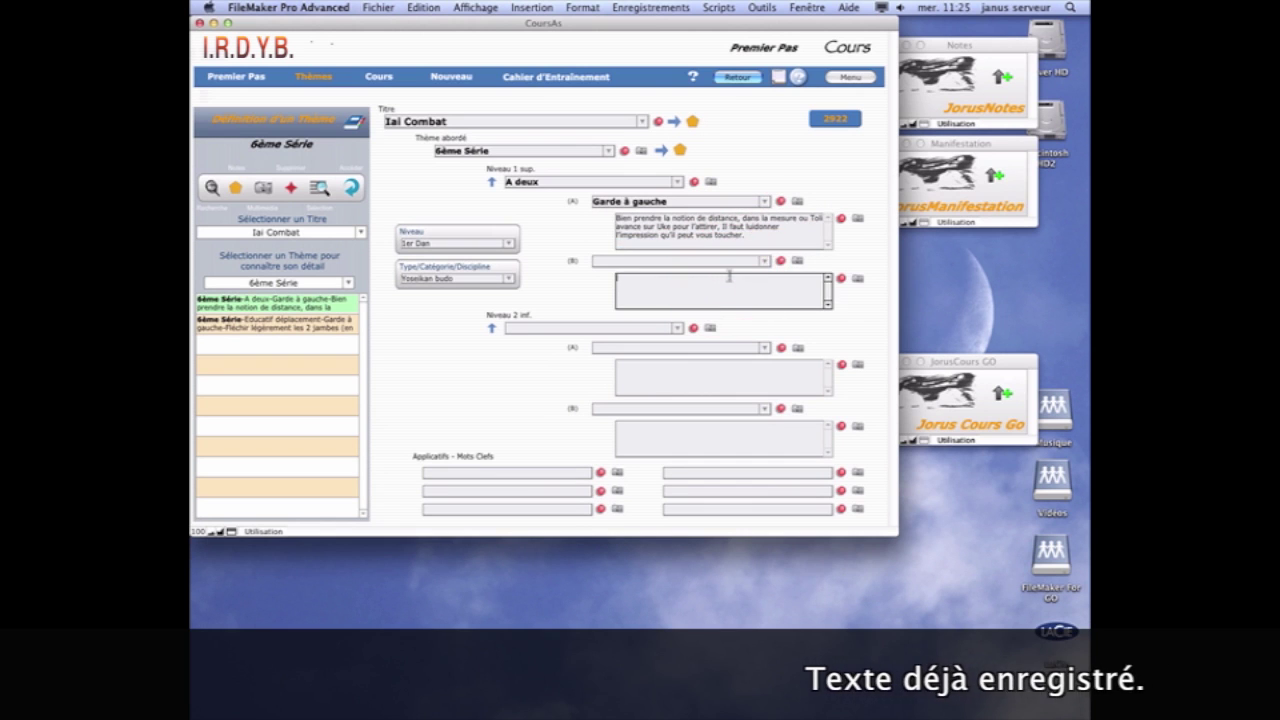
{"action": "key", "text": "super+v"}
{"action": "left_click", "coordinate": [830, 266]}
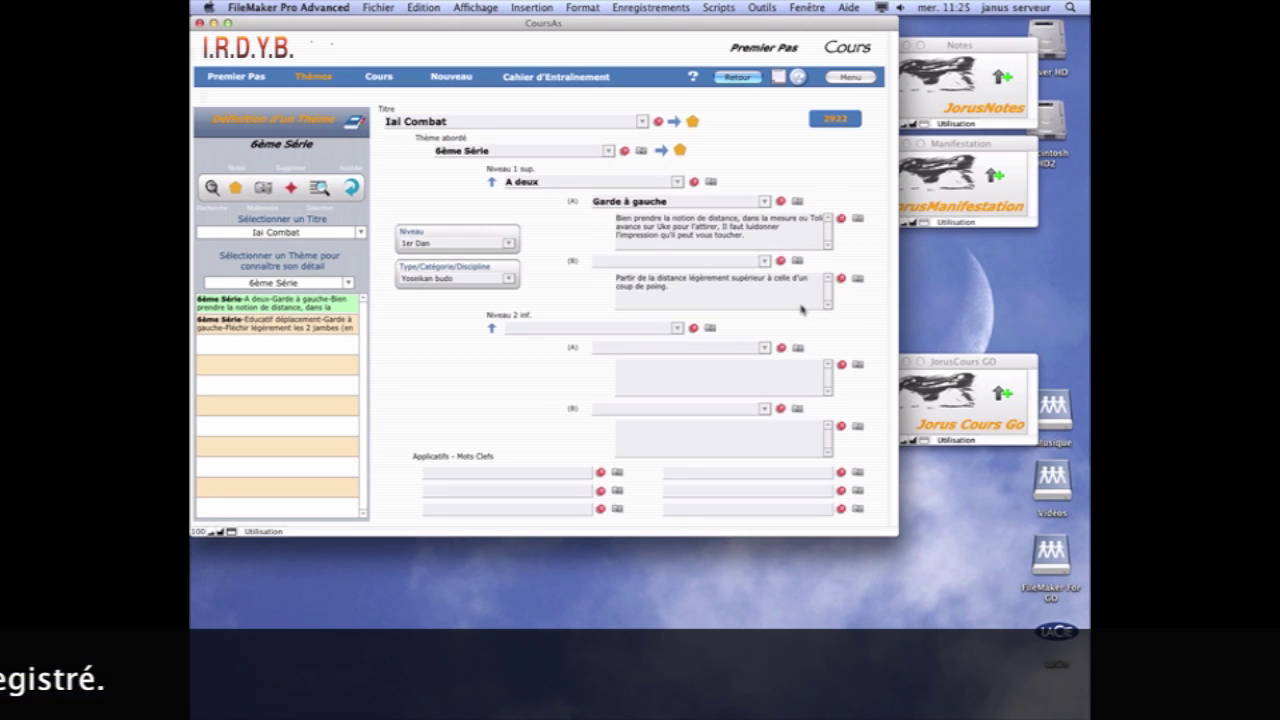
- Enter "-La distance doit être supérieure à: un combat aux poings, un combats aux pieds." in Niveau 2 inf. (A), moving the "Toli se trouve" passage to (B)
{"action": "left_click", "coordinate": [692, 369]}
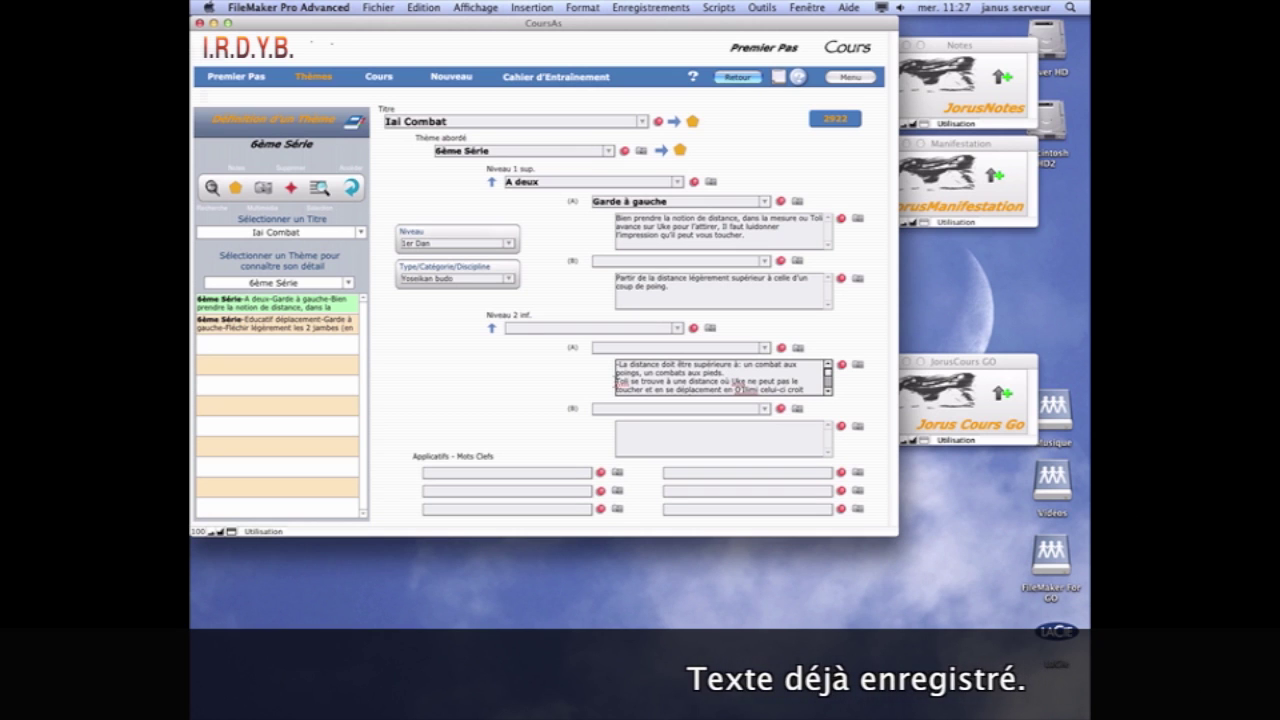
{"action": "left_click_drag", "start_coordinate": [617, 380], "coordinate": [614, 408]}
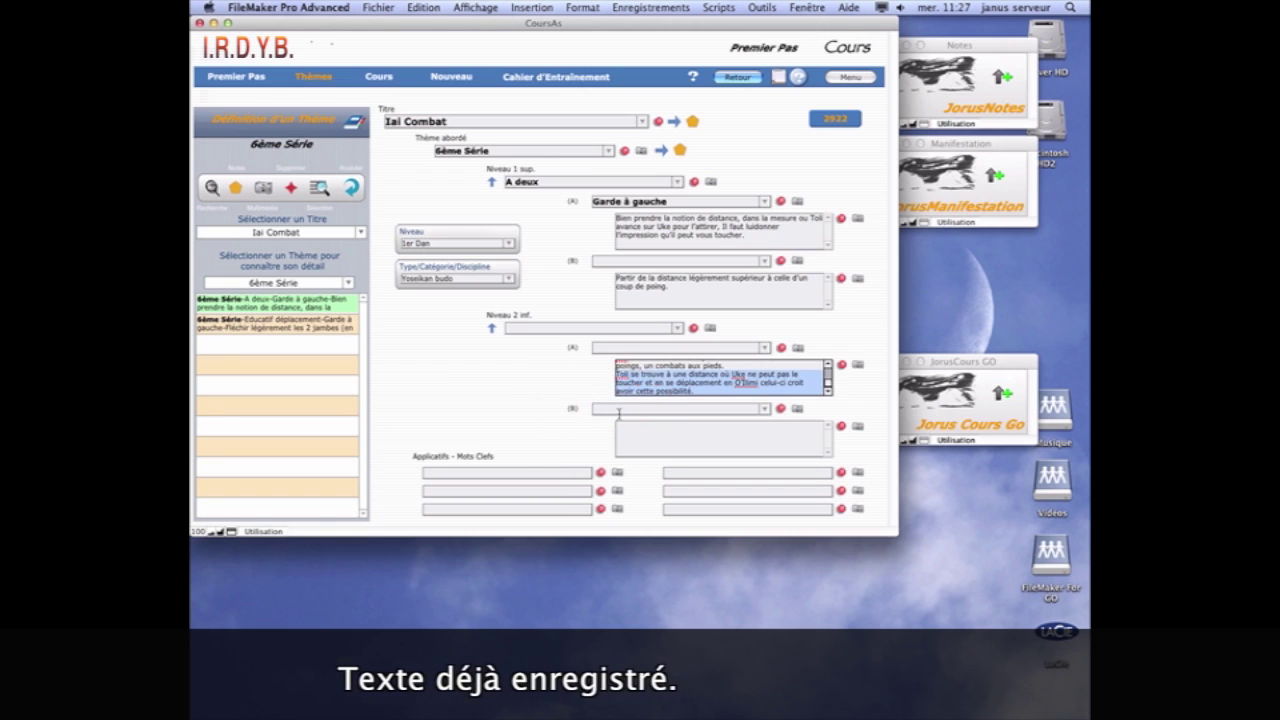
{"action": "key", "text": "BackSpace"}
{"action": "left_click", "coordinate": [633, 435]}
{"action": "key", "text": "super+v"}
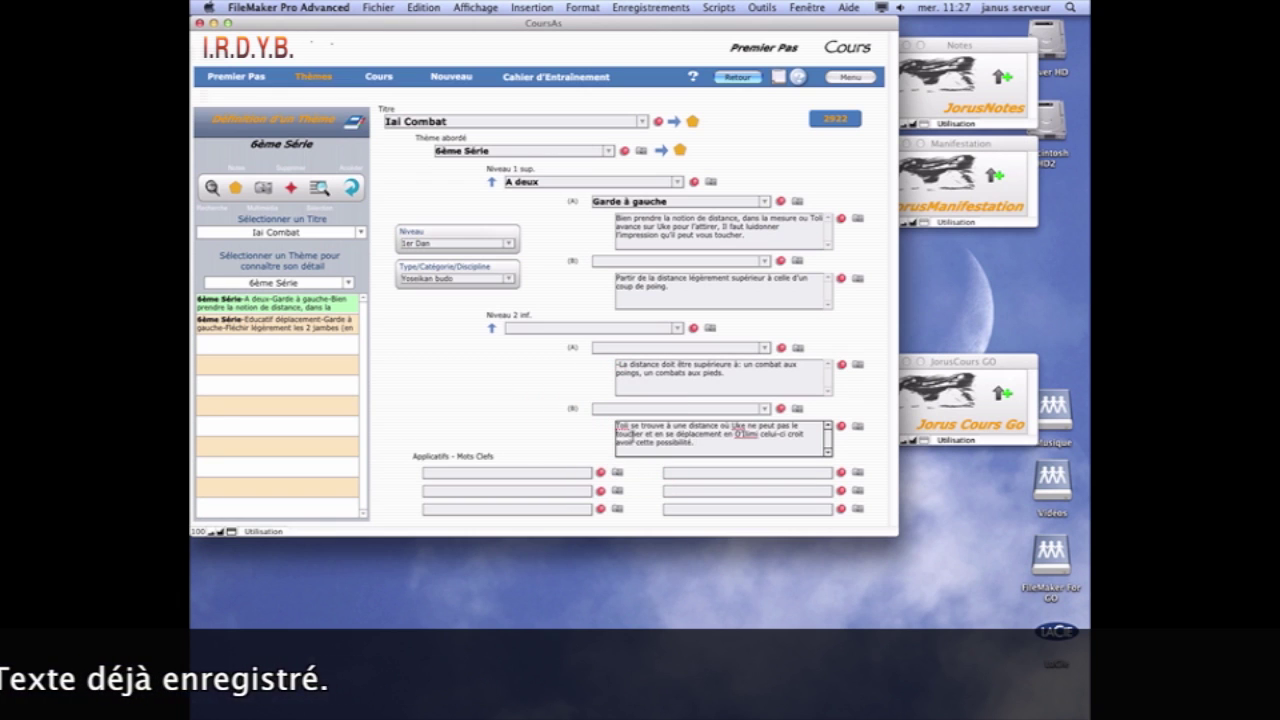
{"action": "left_click", "coordinate": [852, 398]}
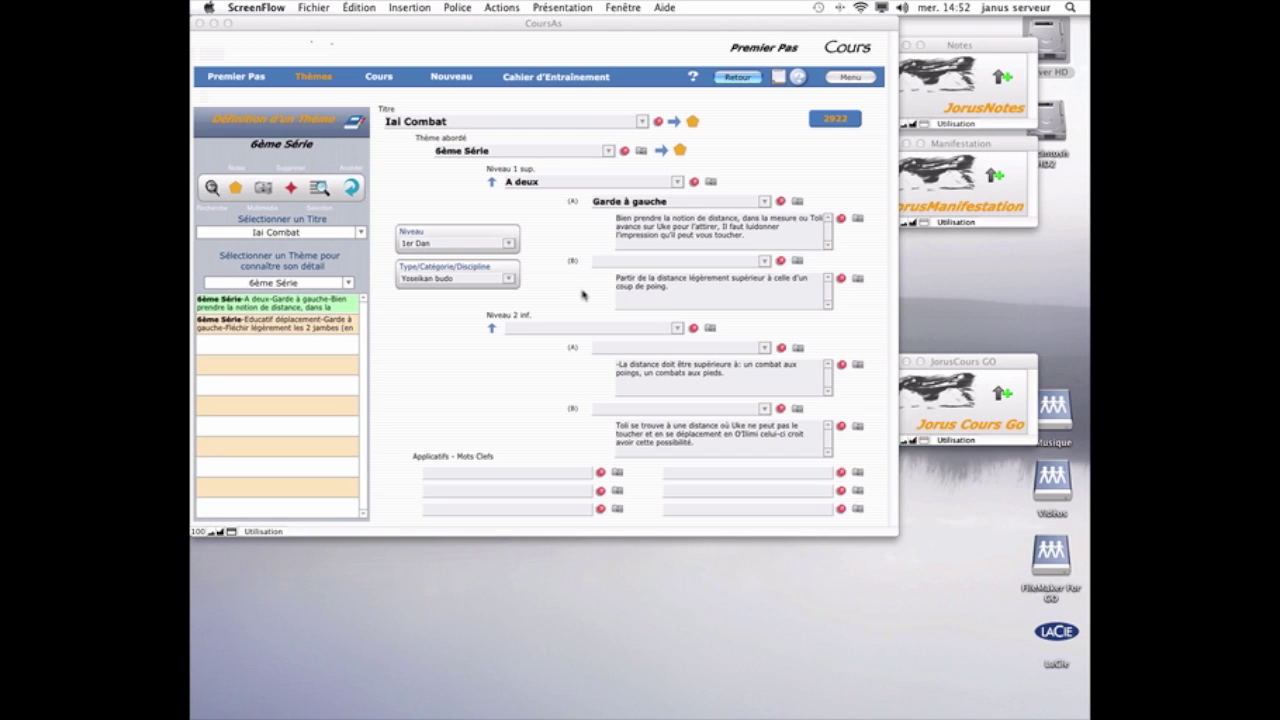
- Display the original "Educatif déplacement" theme, read the note attached to its description (B), and close the note
{"action": "left_click", "coordinate": [420, 333]}
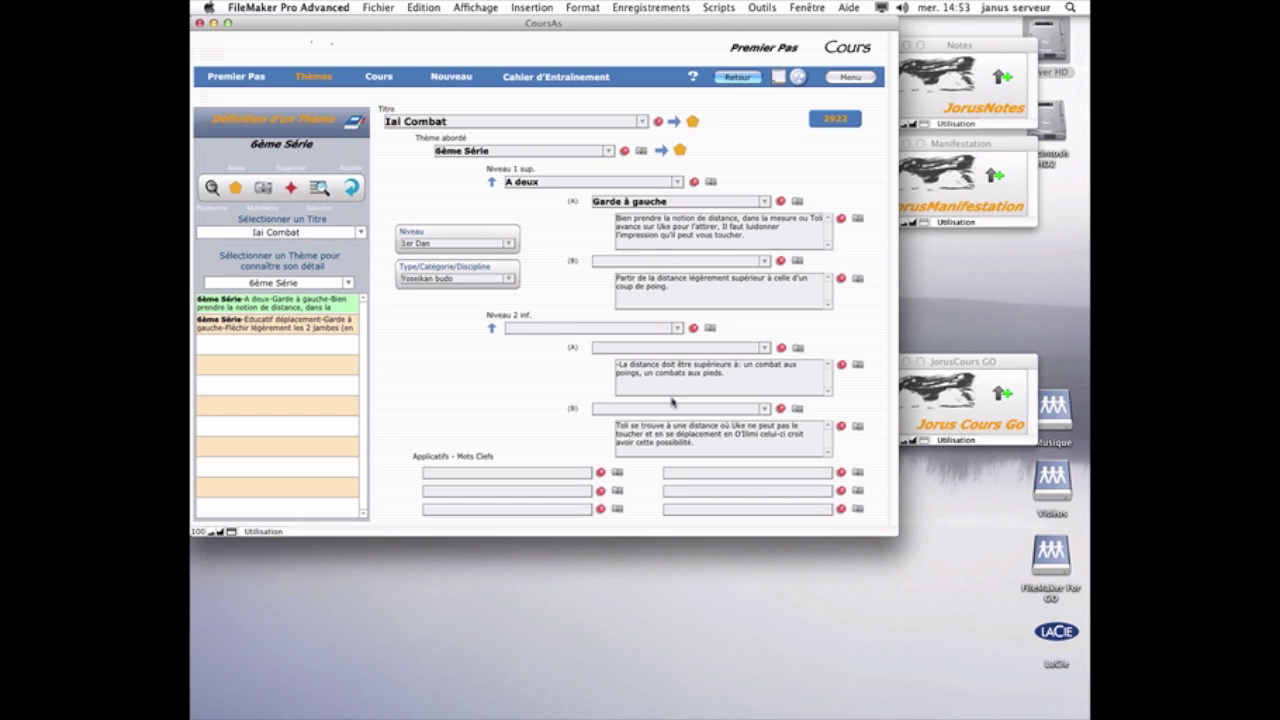
{"action": "left_click", "coordinate": [350, 332]}
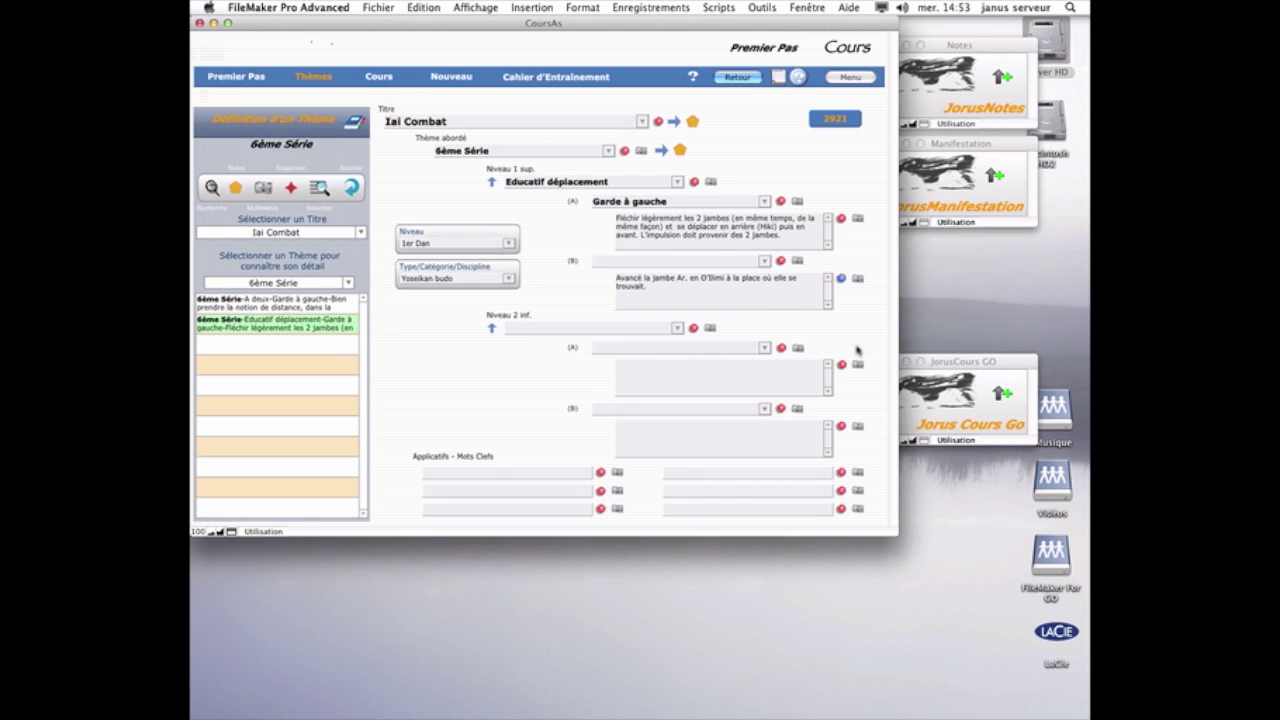
{"action": "left_click", "coordinate": [841, 278]}
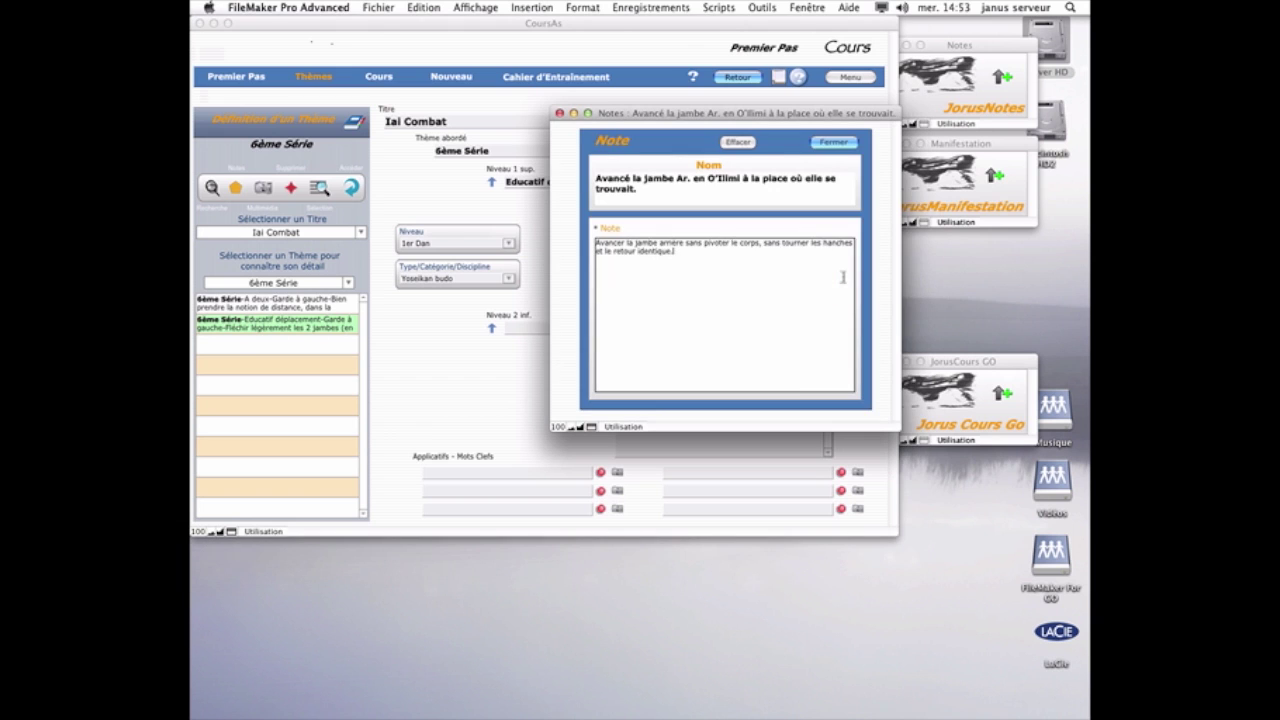
{"action": "left_click", "coordinate": [833, 142]}
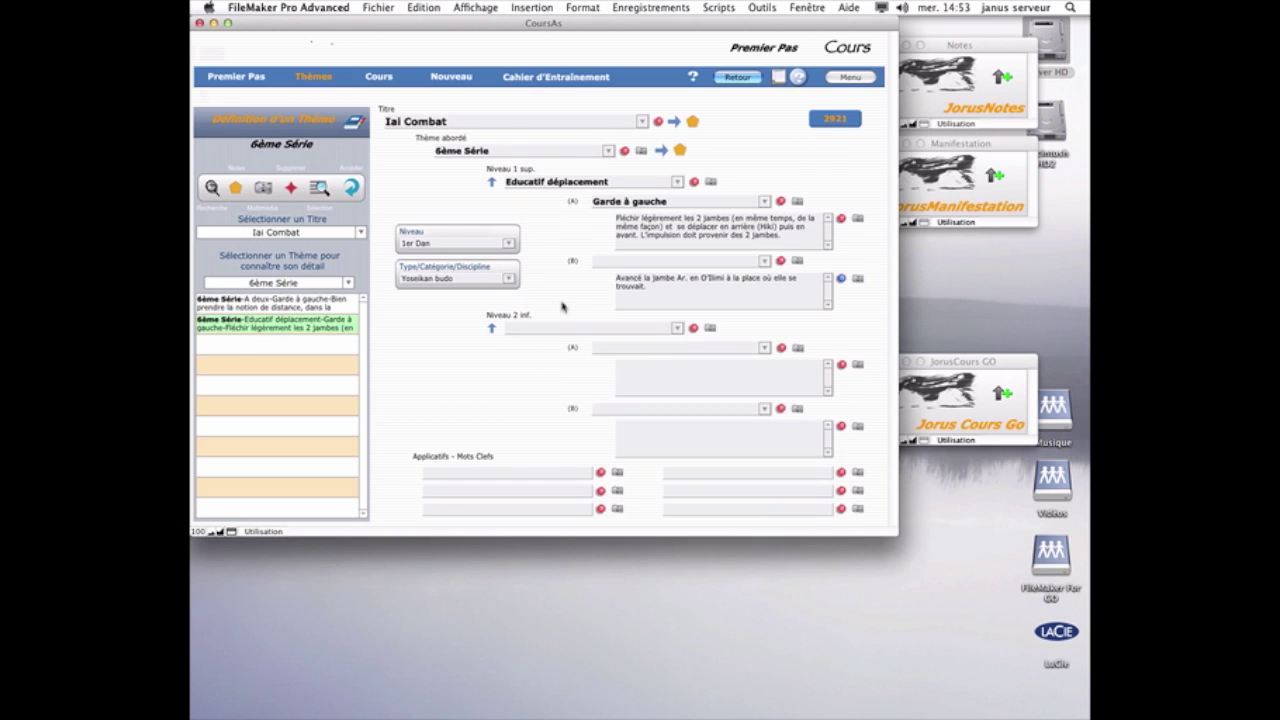